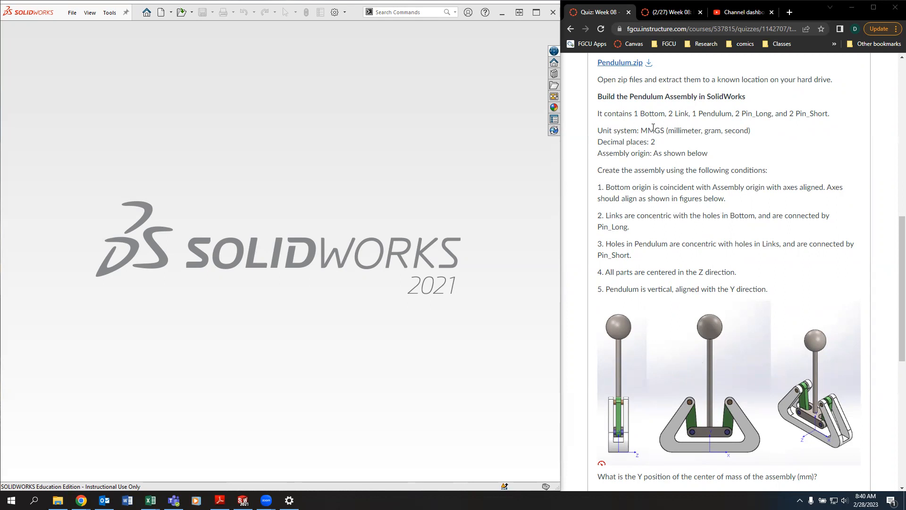
Create a new assembly document without inserting a component and set its unit system to MMGS
{"action": "left_click", "coordinate": [71, 13]}
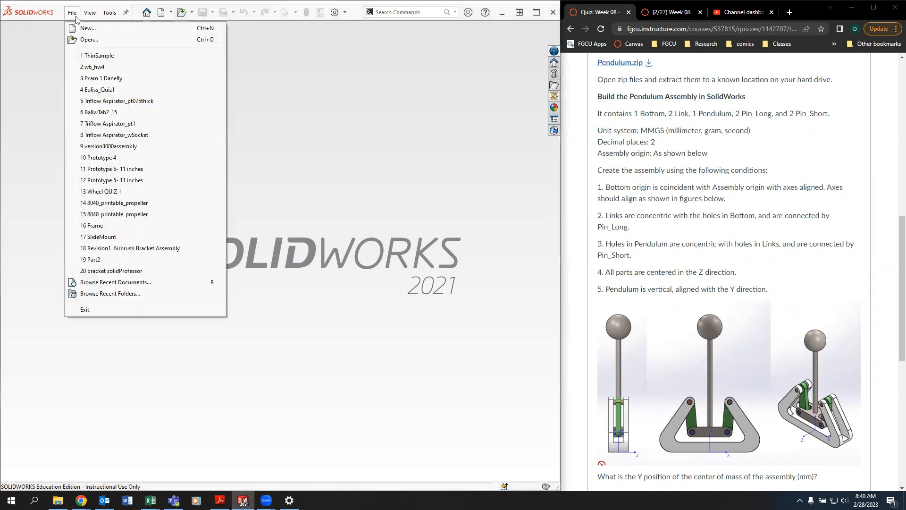
{"action": "left_click", "coordinate": [80, 27]}
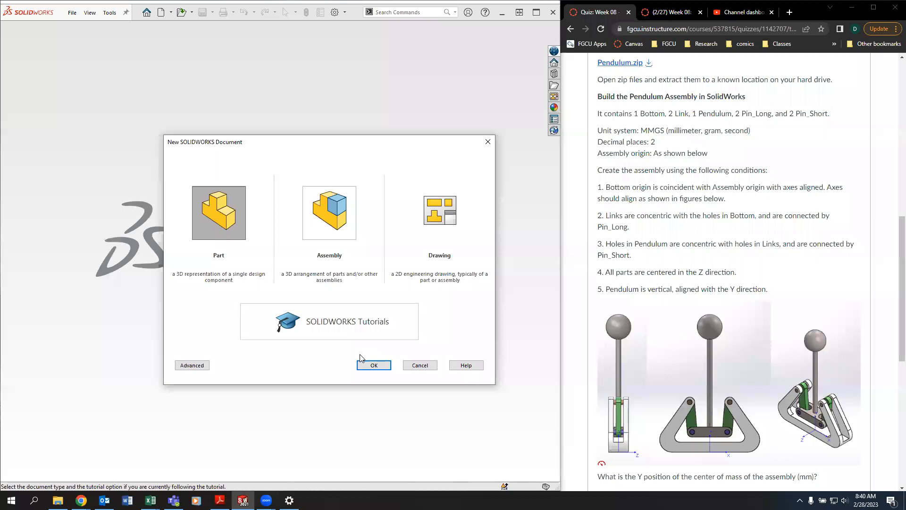
{"action": "left_click", "coordinate": [324, 223]}
{"action": "left_click", "coordinate": [375, 367]}
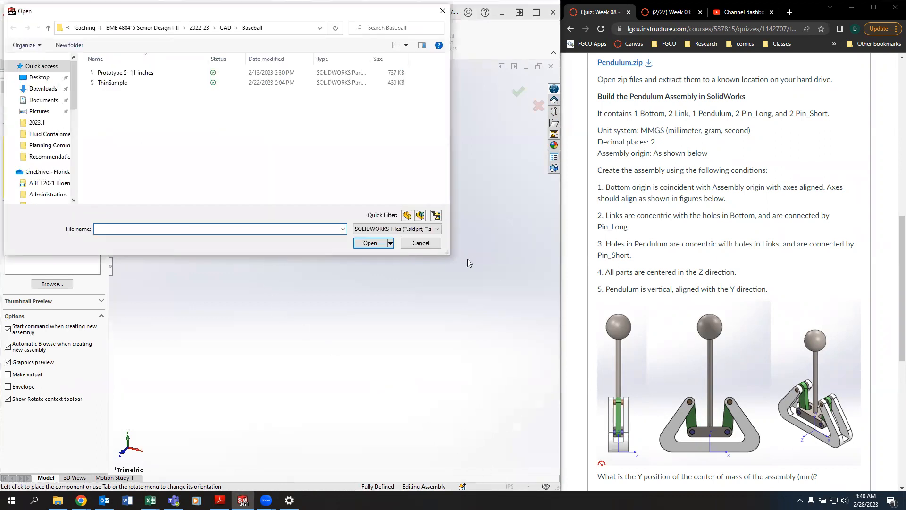
{"action": "left_click", "coordinate": [434, 242]}
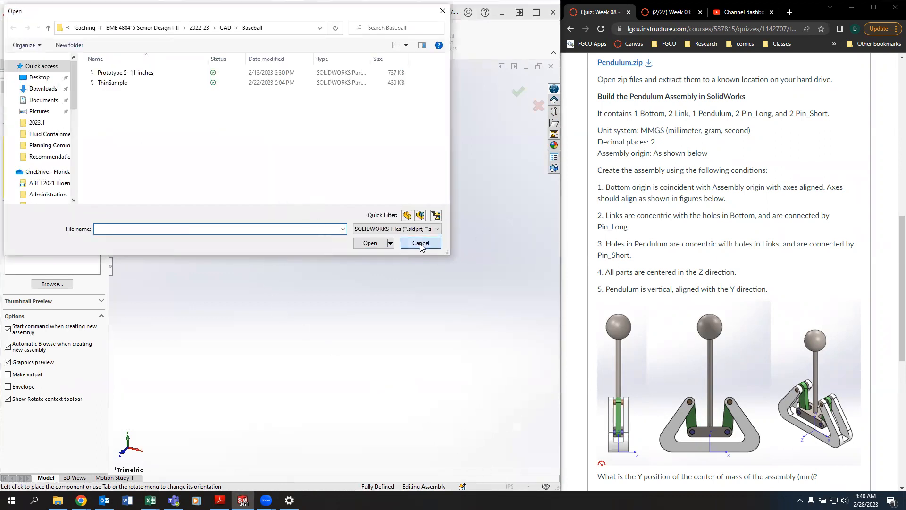
{"action": "left_click", "coordinate": [20, 113]}
{"action": "left_click", "coordinate": [521, 487]}
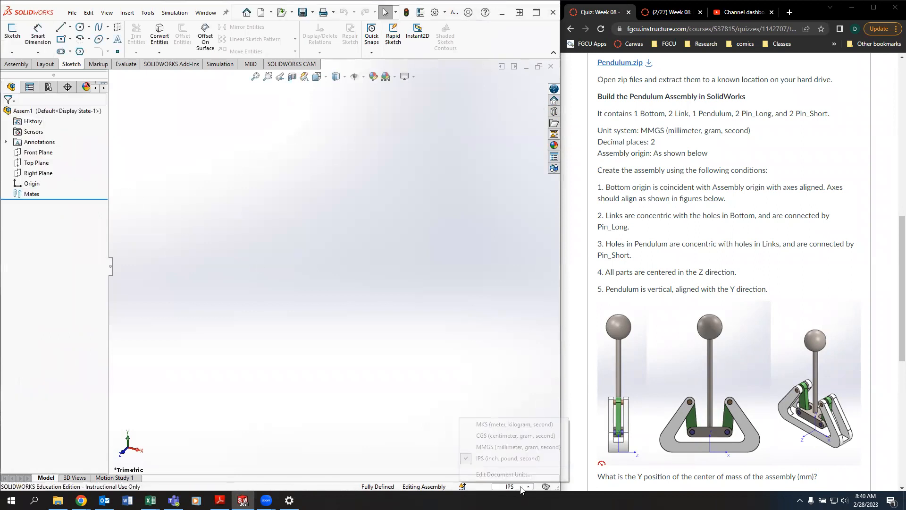
{"action": "left_click", "coordinate": [507, 447]}
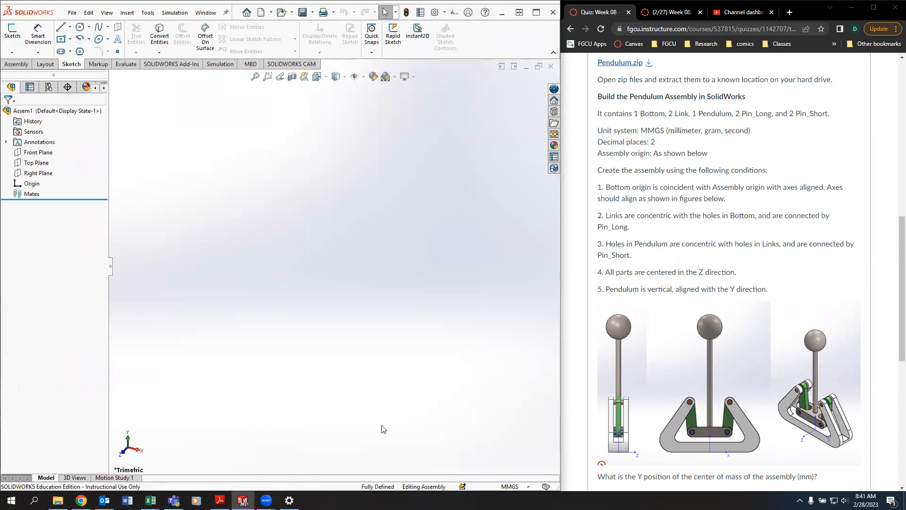
Download Pendulum.zip from the quiz page and copy its five part files into the Downloads folder
{"action": "left_click", "coordinate": [648, 64]}
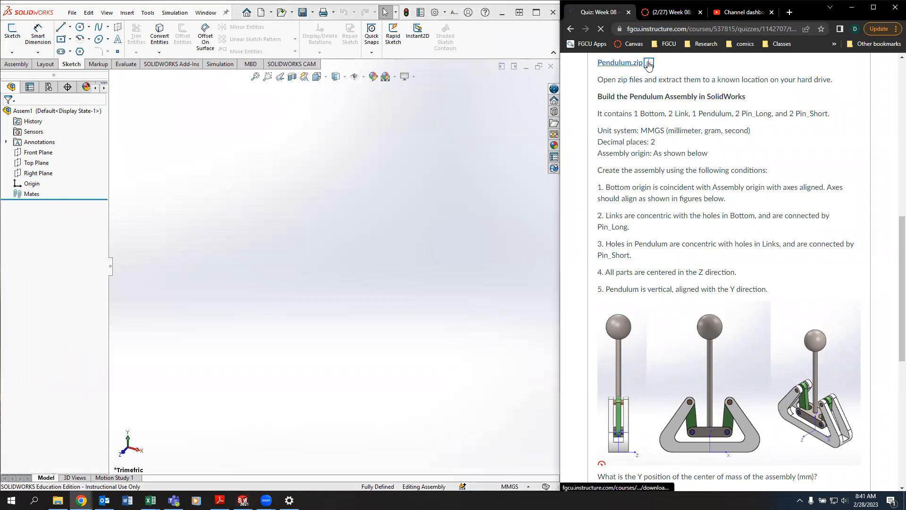
{"action": "left_click", "coordinate": [623, 480]}
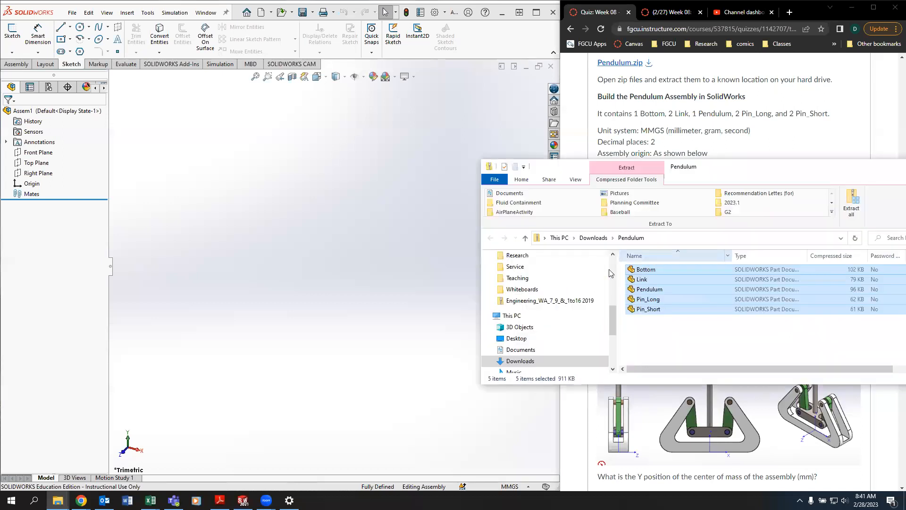
{"action": "left_click_drag", "start_coordinate": [640, 292], "coordinate": [592, 239]}
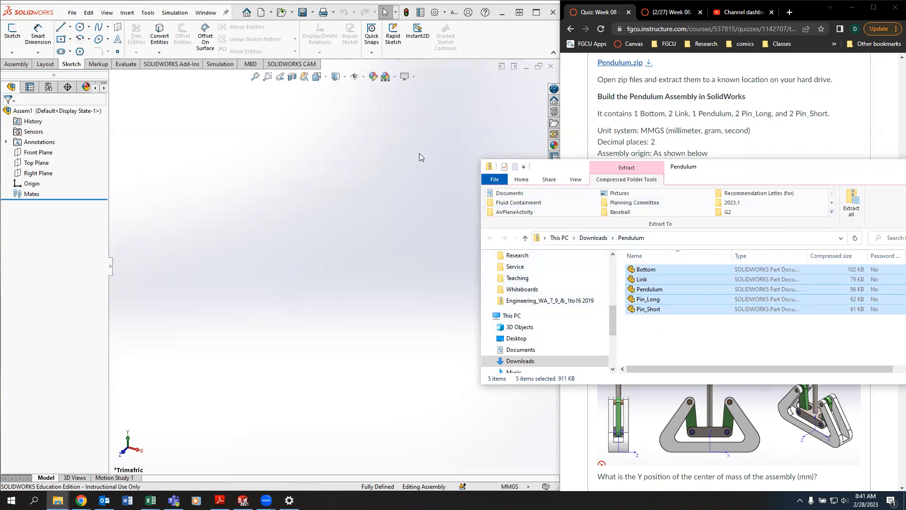
{"action": "left_click", "coordinate": [593, 237]}
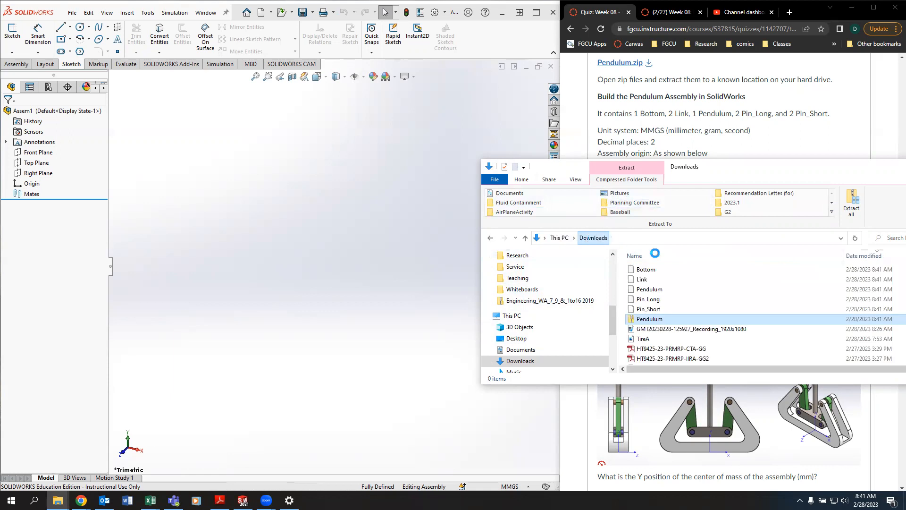
{"action": "left_click", "coordinate": [680, 269]}
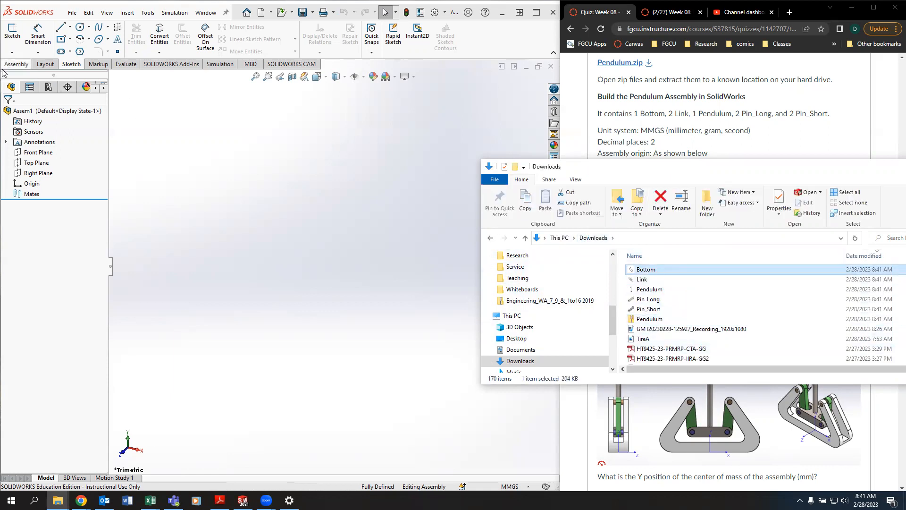
Insert the Bottom part from the Downloads folder at the assembly origin
{"action": "left_click", "coordinate": [16, 64]}
{"action": "left_click", "coordinate": [51, 34]}
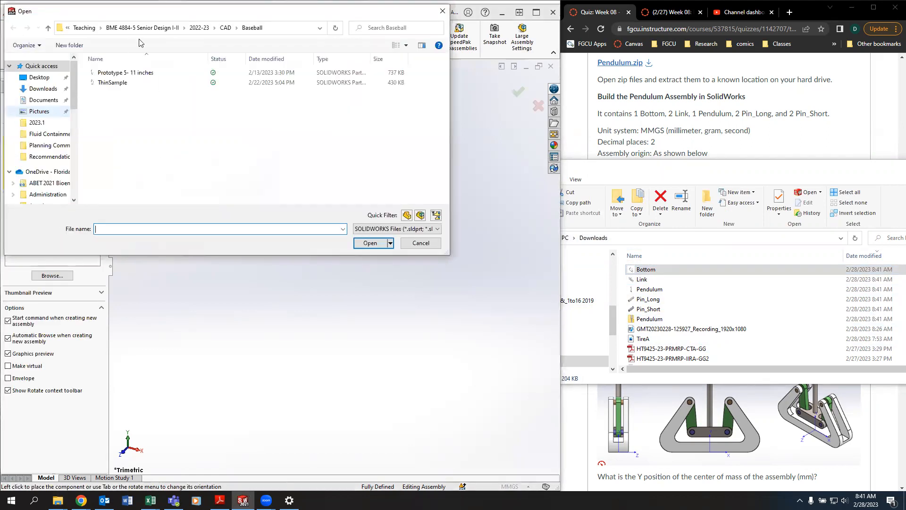
{"action": "left_click", "coordinate": [45, 89]}
{"action": "left_click", "coordinate": [106, 86]}
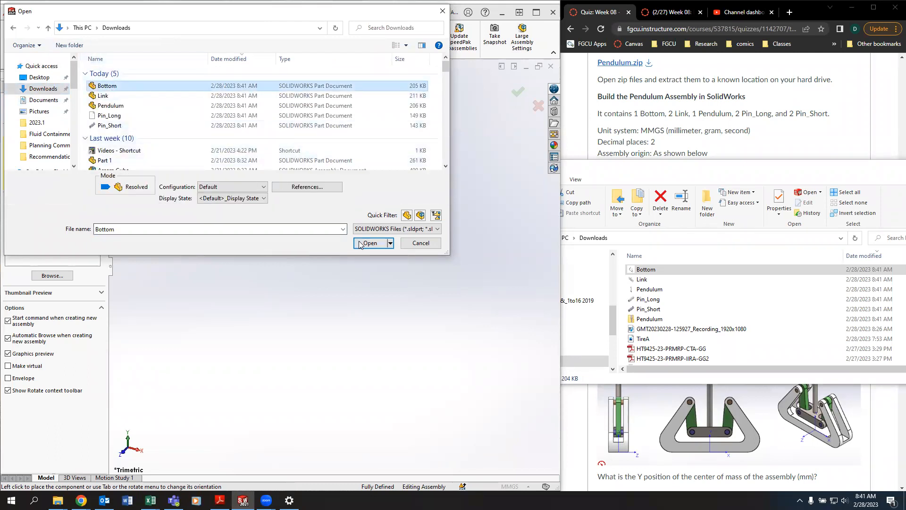
{"action": "left_click", "coordinate": [671, 169]}
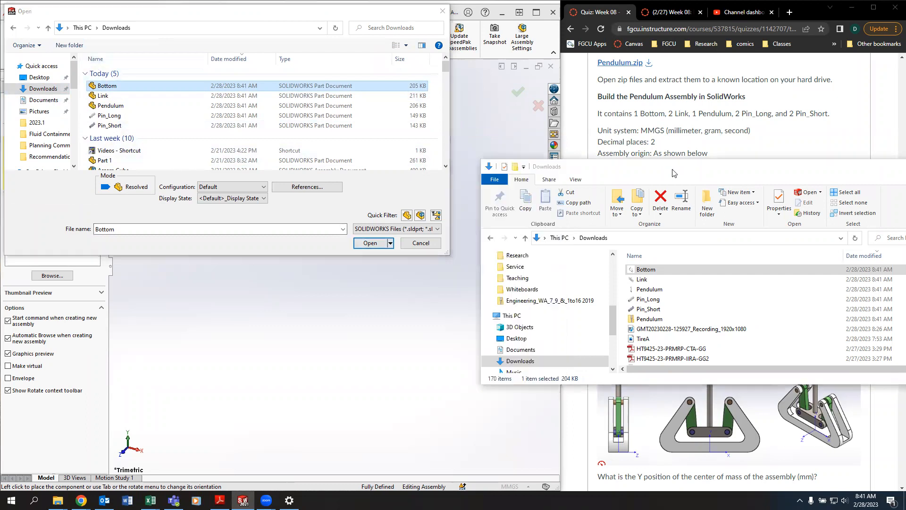
{"action": "left_click_drag", "start_coordinate": [672, 170], "coordinate": [686, 204]}
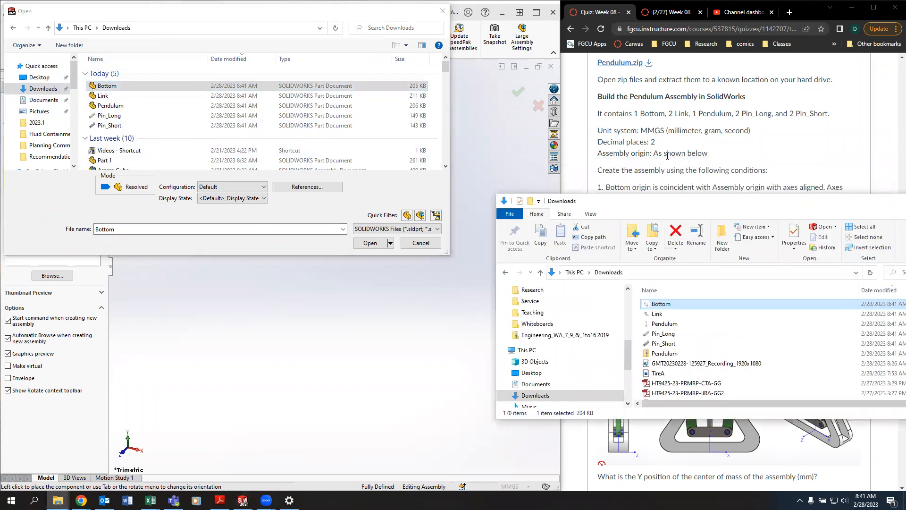
{"action": "left_click", "coordinate": [363, 243]}
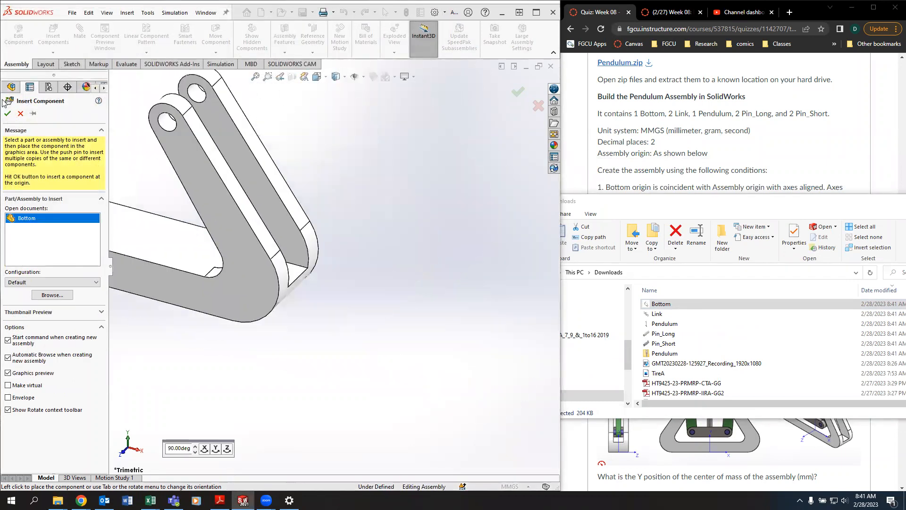
{"action": "left_click", "coordinate": [8, 113]}
{"action": "left_click", "coordinate": [8, 114]}
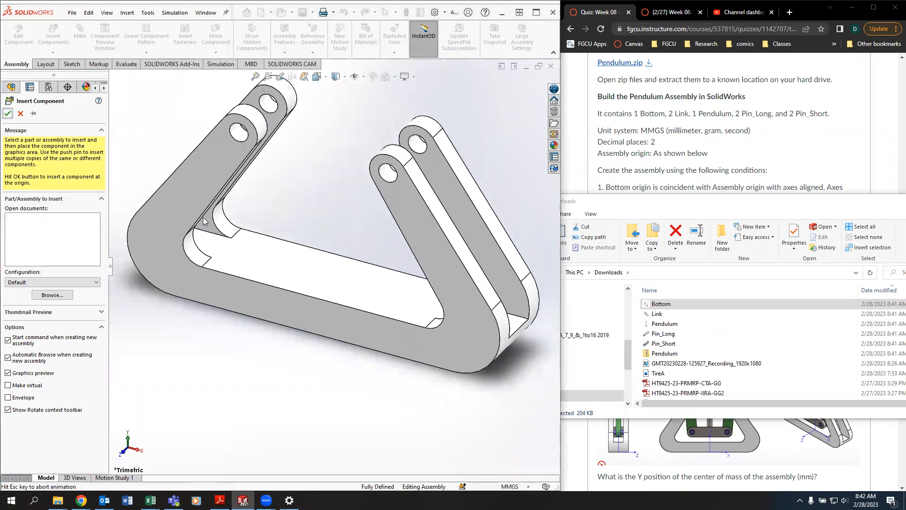
Check Bottom's origin and axis directions against the assembly origin and the figures on the quiz page
{"action": "left_click", "coordinate": [6, 194]}
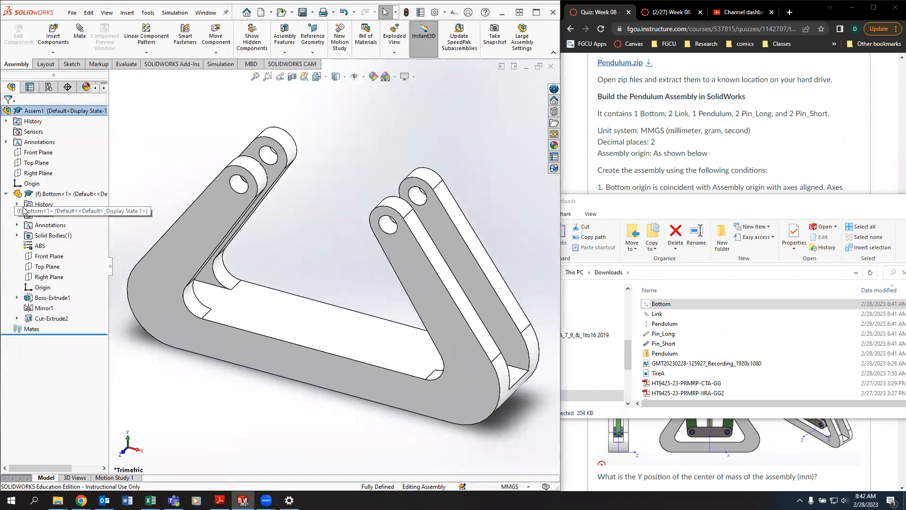
{"action": "left_click", "coordinate": [41, 288]}
{"action": "left_click", "coordinate": [31, 183], "text": "ctrl"}
{"action": "middle_click_drag", "start_coordinate": [270, 241], "coordinate": [368, 184]}
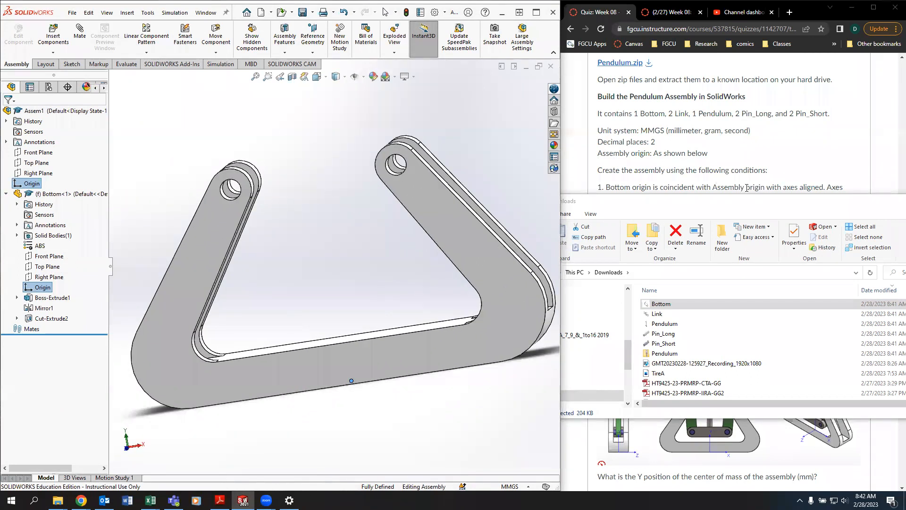
{"action": "left_click", "coordinate": [736, 211]}
{"action": "left_click_drag", "start_coordinate": [737, 207], "coordinate": [905, 207]}
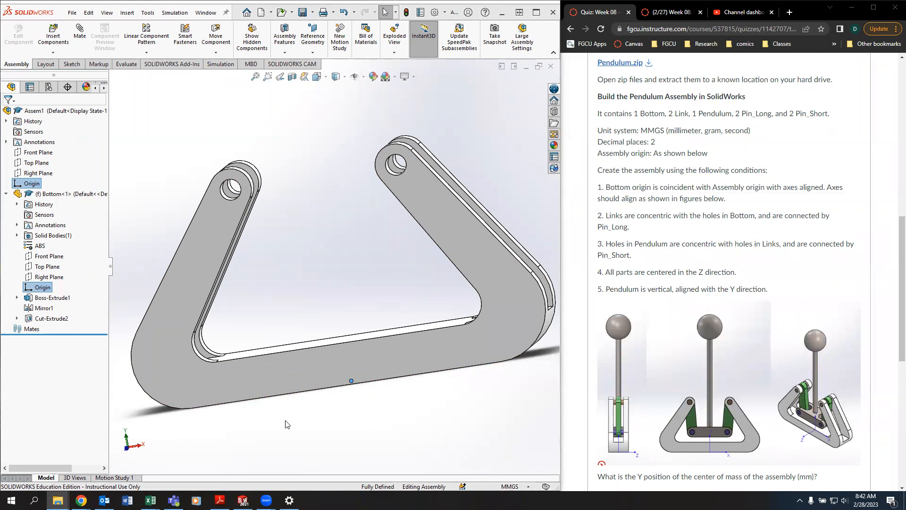
{"action": "middle_click_drag", "start_coordinate": [355, 404], "coordinate": [373, 394]}
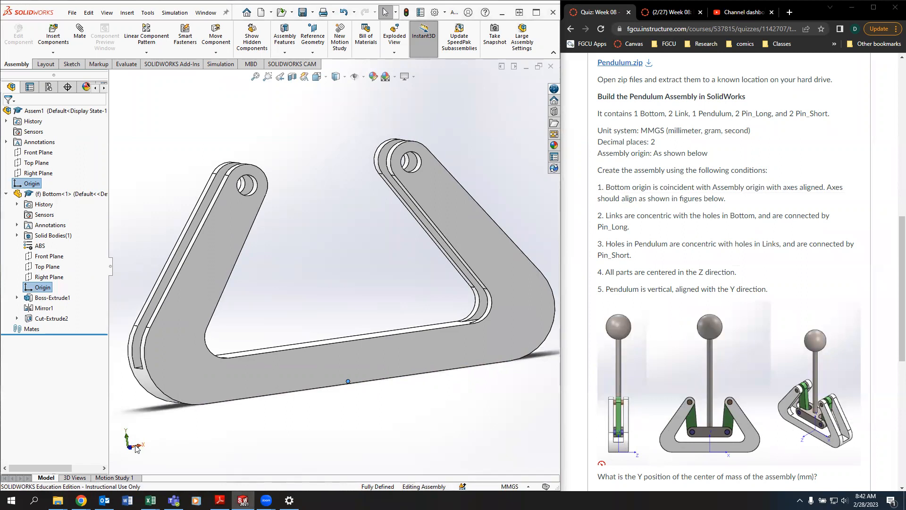
{"action": "middle_click_drag", "start_coordinate": [278, 417], "coordinate": [222, 470]}
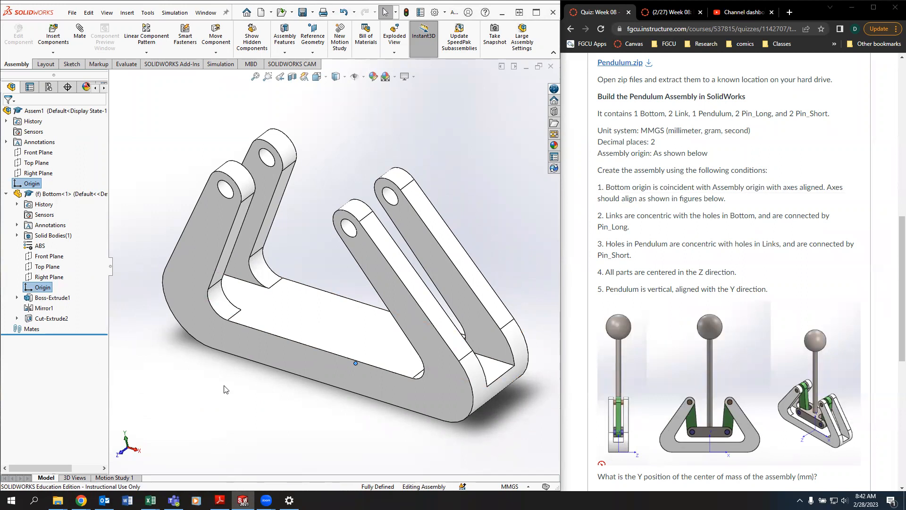
{"action": "left_click", "coordinate": [295, 346]}
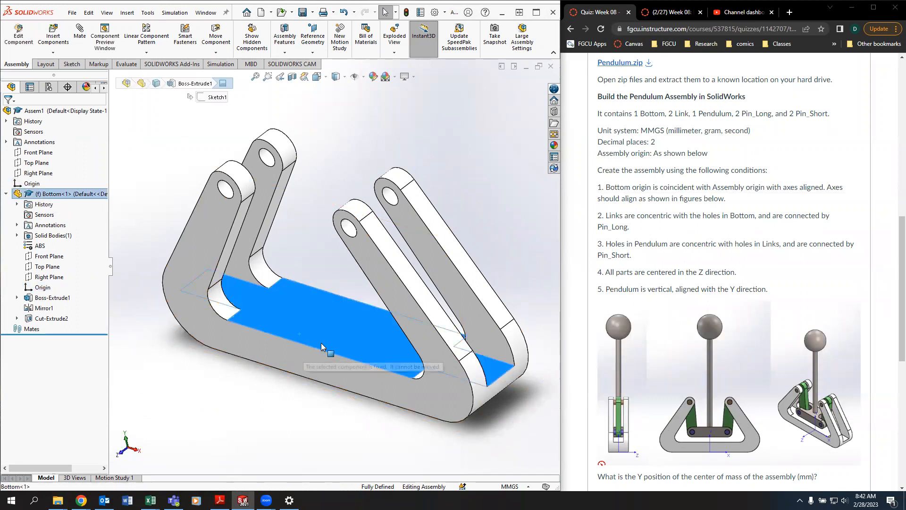
{"action": "left_click", "coordinate": [259, 390]}
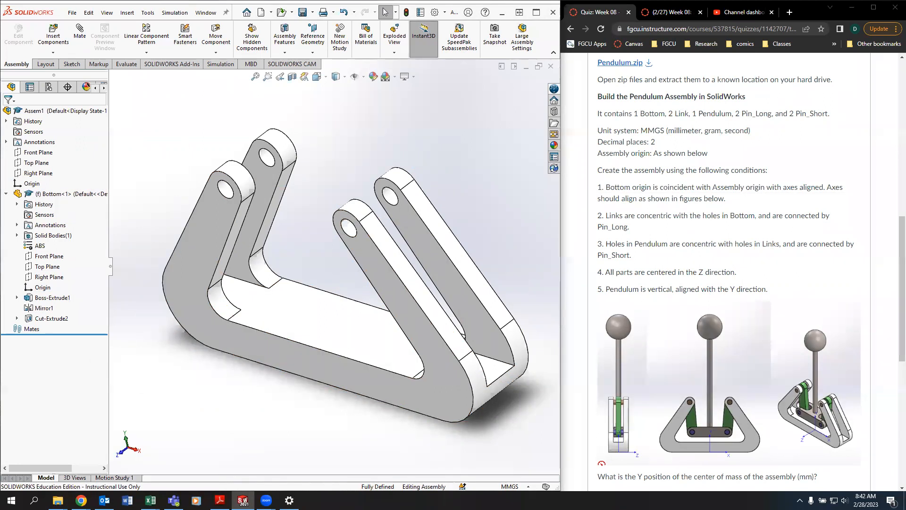
Add two Link parts and one Pendulum part from the Downloads folder to the assembly
{"action": "left_click_drag", "start_coordinate": [696, 299], "coordinate": [348, 172]}
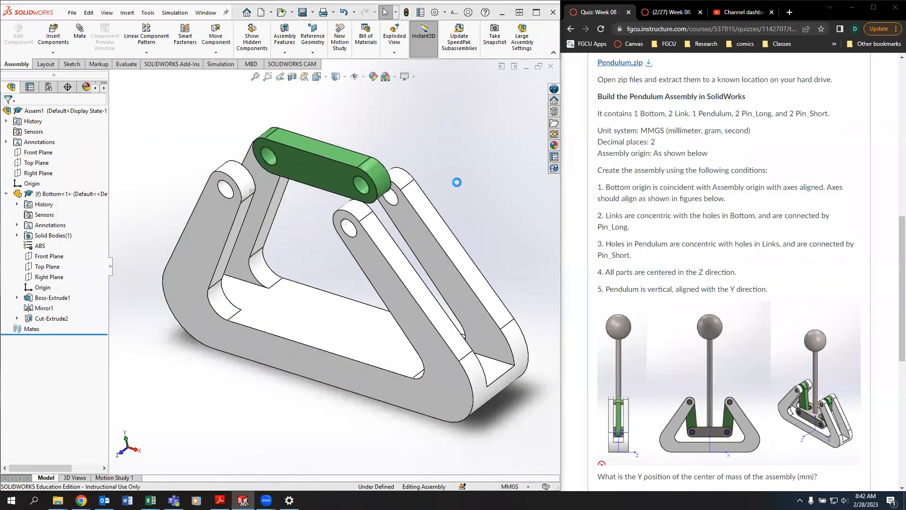
{"action": "left_click_drag", "start_coordinate": [596, 246], "coordinate": [396, 158]}
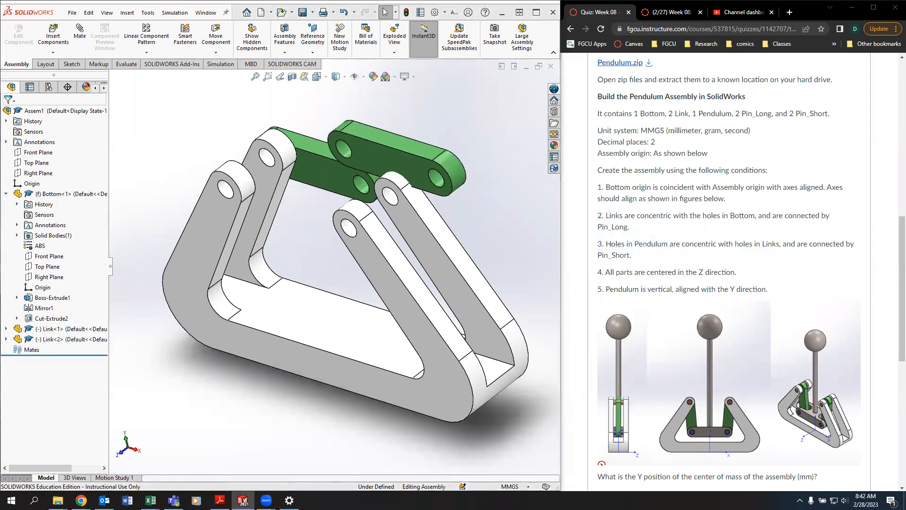
{"action": "key", "text": "alt+Tab"}
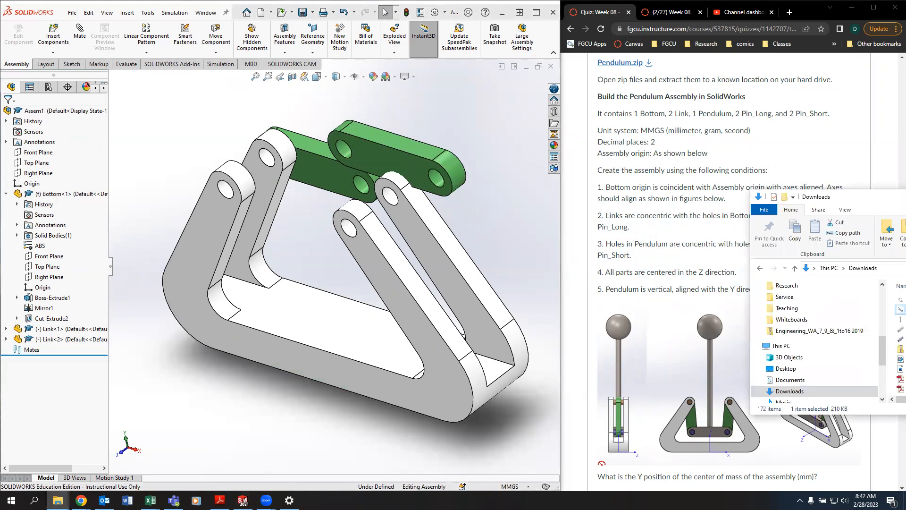
{"action": "left_click_drag", "start_coordinate": [873, 197], "coordinate": [644, 229]}
{"action": "left_click_drag", "start_coordinate": [690, 353], "coordinate": [296, 221]}
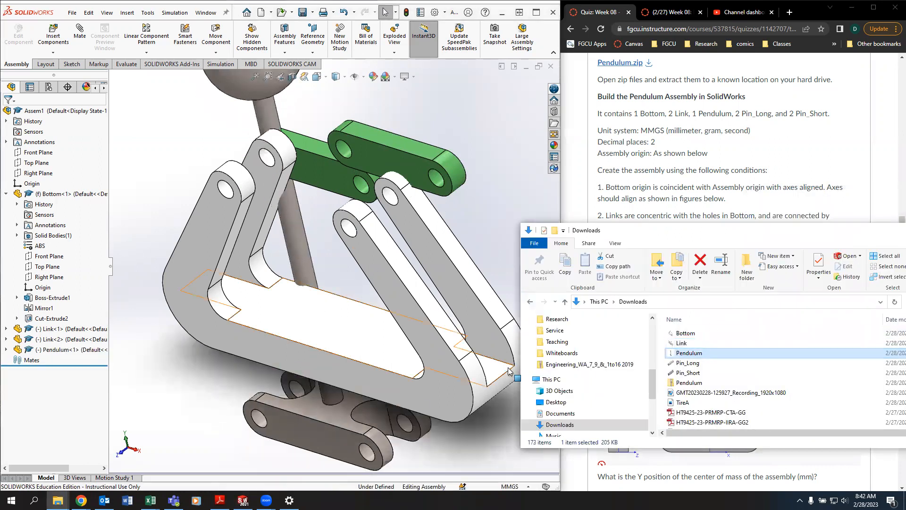
Add two Pin_Long and two Pin_Short parts to the assembly, placing them clear of the other components
{"action": "left_click_drag", "start_coordinate": [693, 364], "coordinate": [462, 100]}
{"action": "left_click_drag", "start_coordinate": [688, 372], "coordinate": [158, 418]}
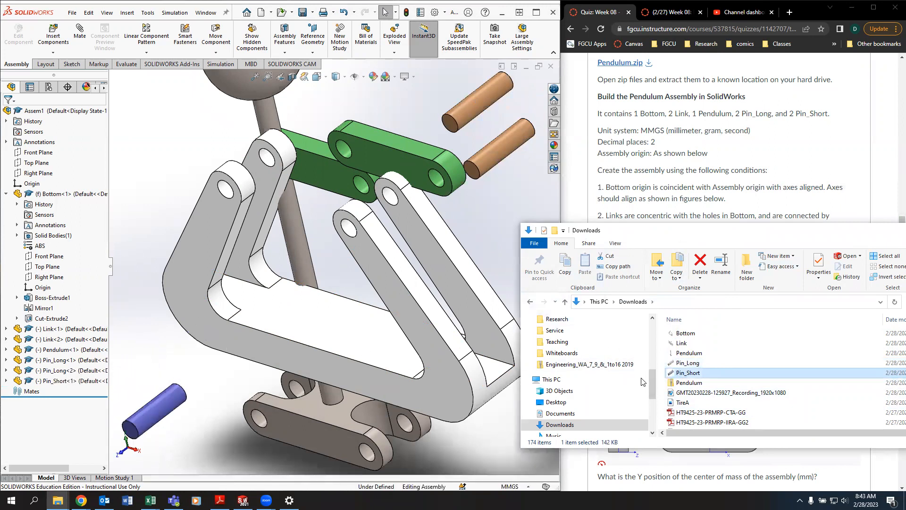
{"action": "left_click_drag", "start_coordinate": [685, 376], "coordinate": [145, 346]}
{"action": "key", "text": "super+Down"}
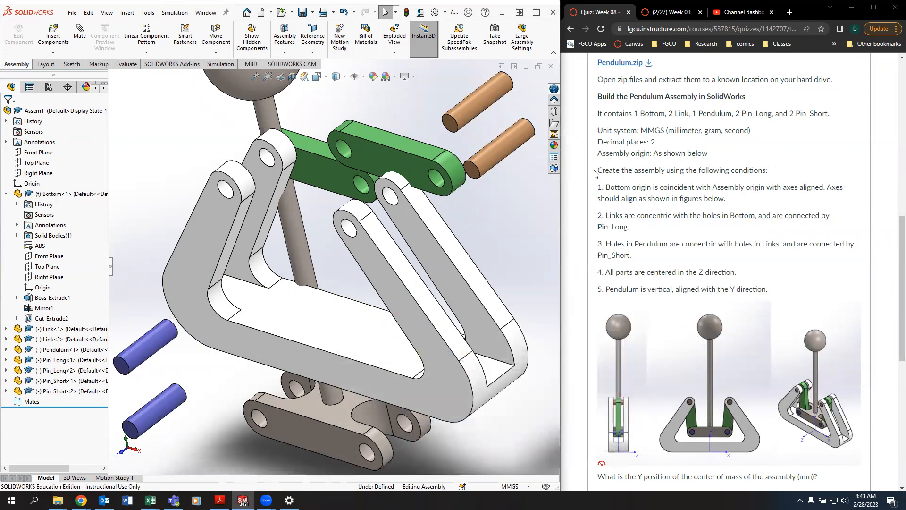
Add a concentric mate between one Pin_Long's cylindrical face and the hole in Bottom's left arm
{"action": "left_click_drag", "start_coordinate": [600, 172], "coordinate": [764, 171]}
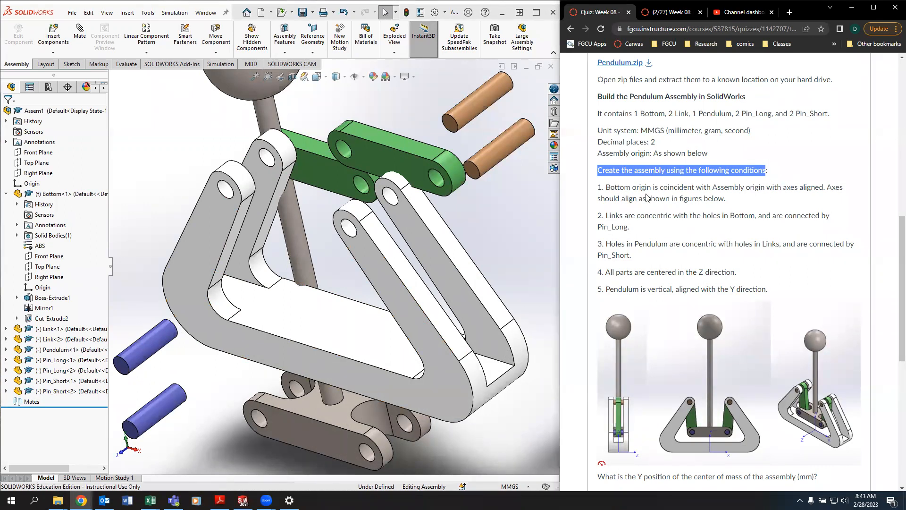
{"action": "left_click_drag", "start_coordinate": [609, 215], "coordinate": [749, 214]}
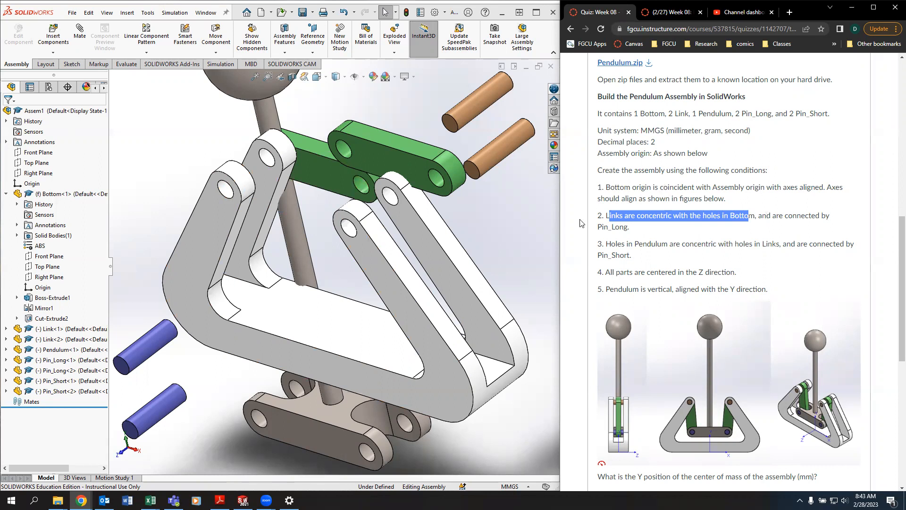
{"action": "left_click", "coordinate": [477, 102]}
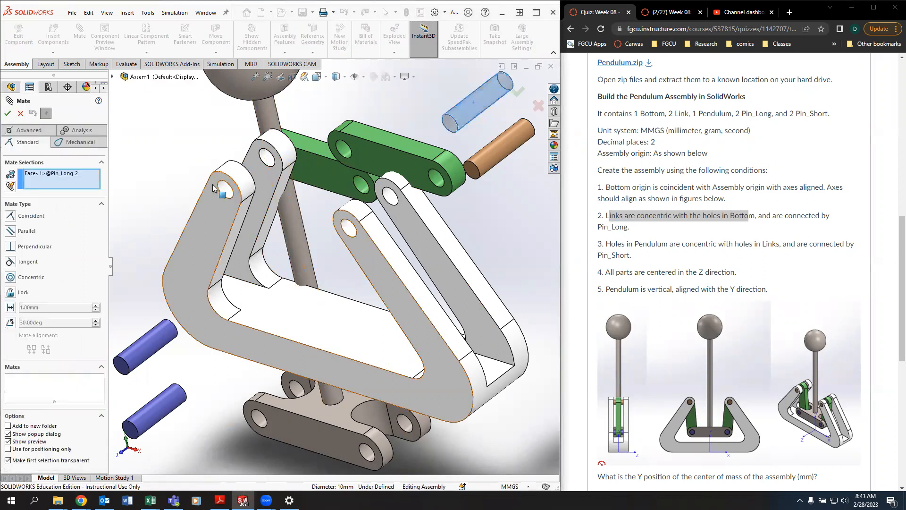
{"action": "left_click", "coordinate": [223, 210]}
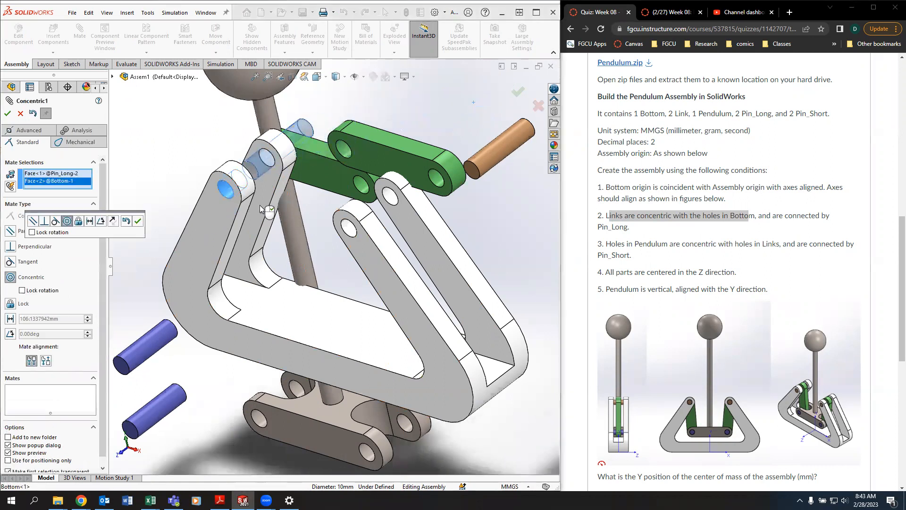
{"action": "left_click", "coordinate": [138, 223]}
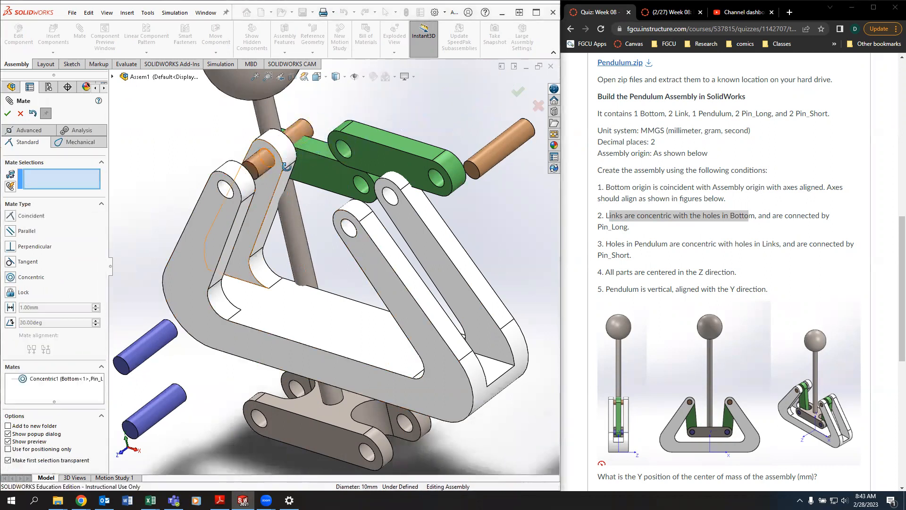
Add a coincident mate between the end face of the Pin_Long in Bottom's left arm and Bottom's front face
{"action": "middle_click_drag", "start_coordinate": [259, 173], "coordinate": [272, 168]}
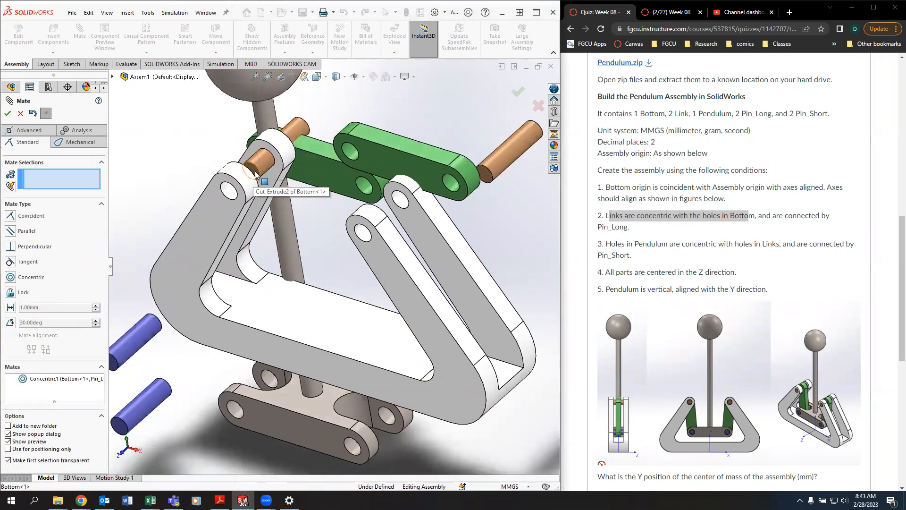
{"action": "left_click", "coordinate": [259, 173]}
{"action": "left_click", "coordinate": [232, 207]}
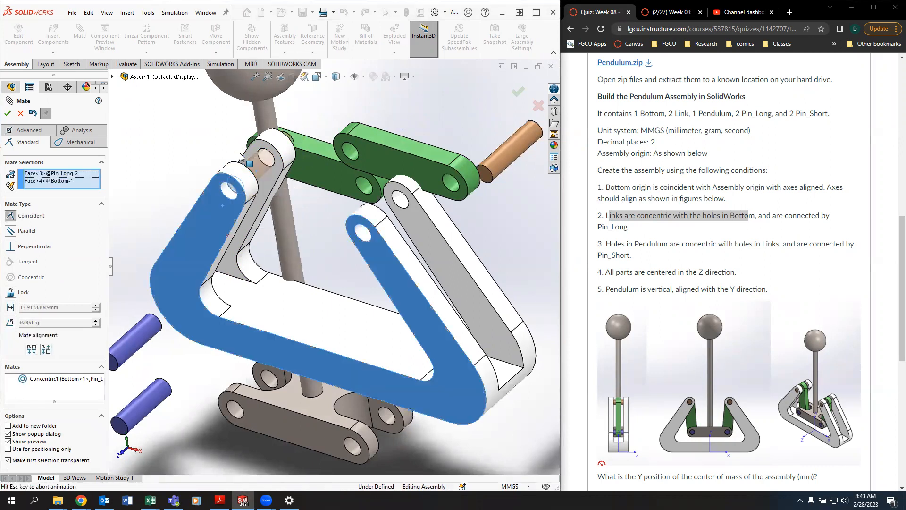
{"action": "middle_click_drag", "start_coordinate": [232, 207], "coordinate": [225, 146]}
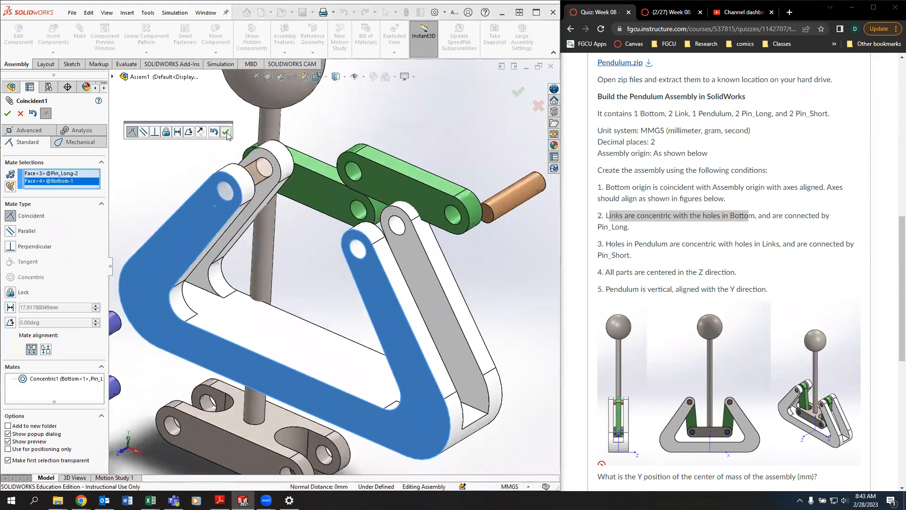
Mate the second Pin_Long concentric with the hole in Bottom's right arm and its end face coincident with Bottom's front face
{"action": "left_click", "coordinate": [513, 196]}
{"action": "left_click", "coordinate": [357, 249]}
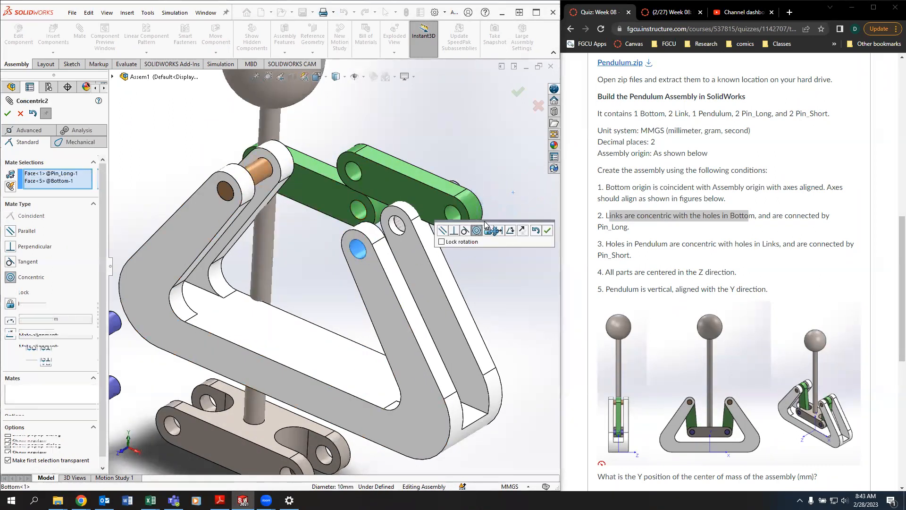
{"action": "left_click", "coordinate": [547, 230]}
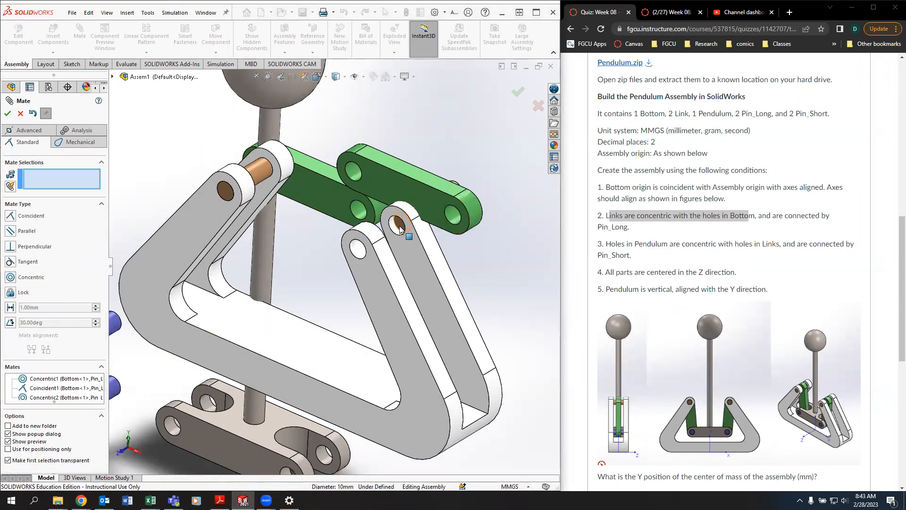
{"action": "left_click", "coordinate": [398, 226]}
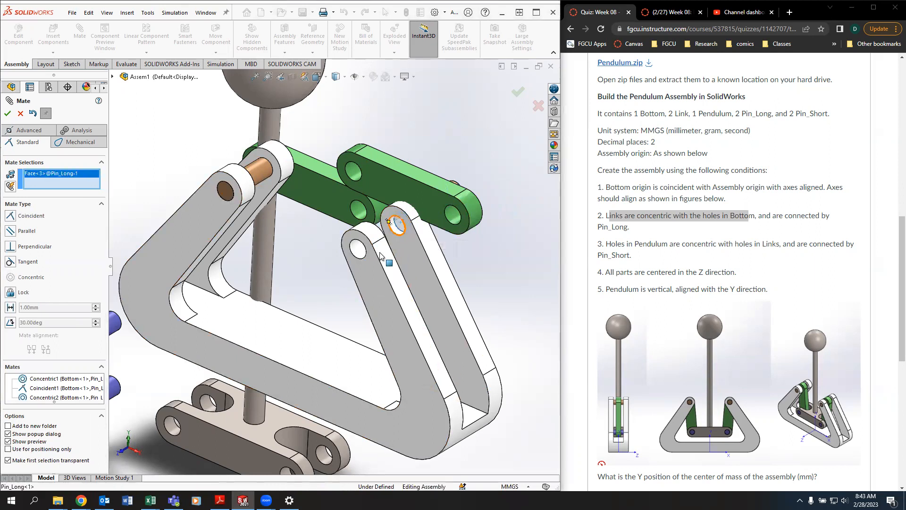
{"action": "left_click", "coordinate": [371, 275]}
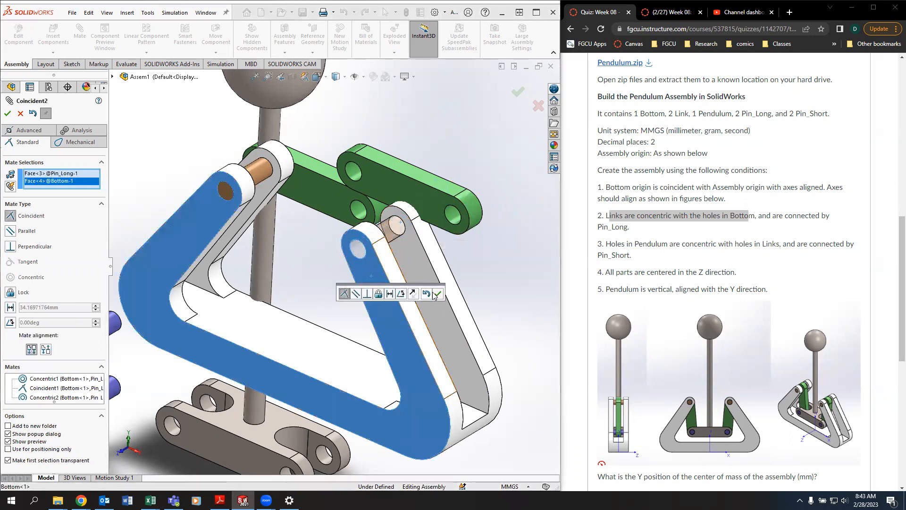
{"action": "left_click", "coordinate": [438, 293]}
Try to mate one Link's end hole concentric with the Pin_Long in Bottom's right arm and swing the Link down
{"action": "middle_click_drag", "start_coordinate": [381, 246], "coordinate": [420, 236]}
{"action": "scroll", "coordinate": [433, 209], "scroll_direction": "down", "scroll_amount": 3}
{"action": "scroll", "coordinate": [430, 242], "scroll_direction": "up", "scroll_amount": 3}
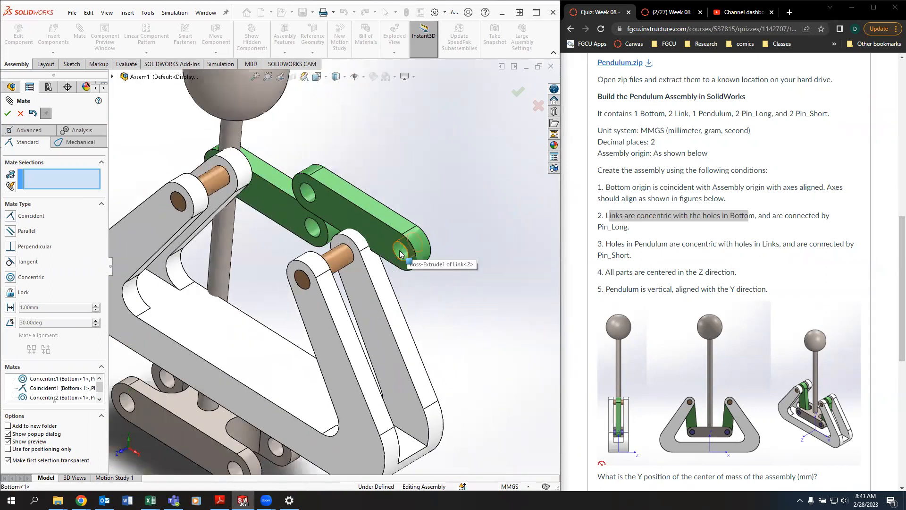
{"action": "left_click", "coordinate": [400, 253]}
{"action": "left_click", "coordinate": [337, 258]}
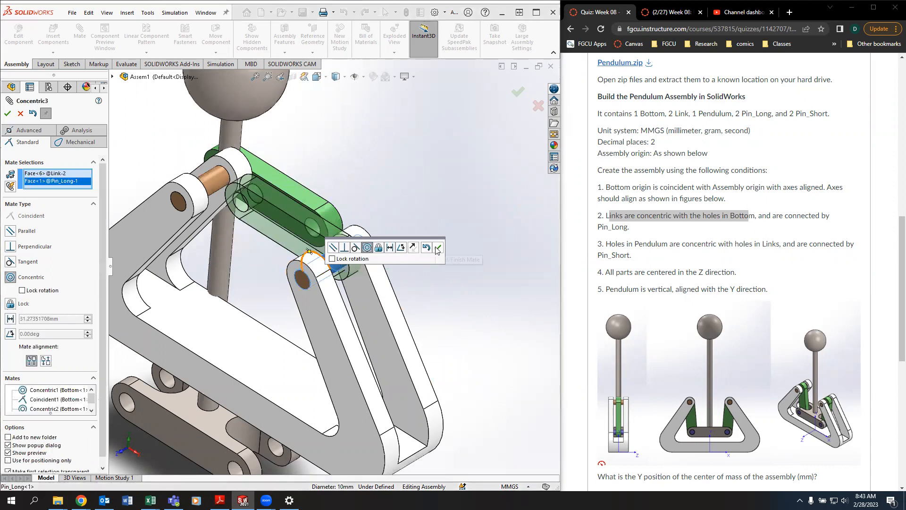
{"action": "left_click", "coordinate": [435, 247]}
{"action": "left_click_drag", "start_coordinate": [259, 209], "coordinate": [269, 301]}
{"action": "middle_click_drag", "start_coordinate": [395, 219], "coordinate": [441, 198]}
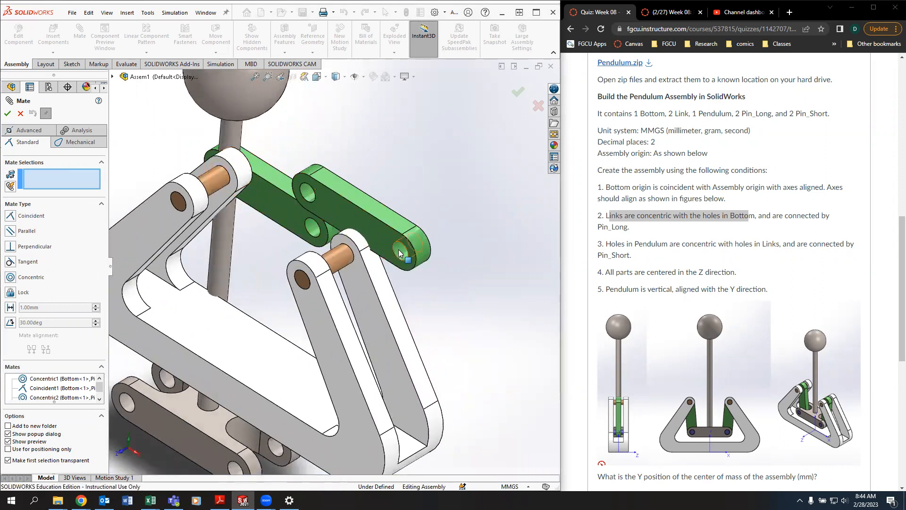
Add a concentric mate between one Link's end hole and the Pin_Long in Bottom's right arm, and swing that Link down inward
{"action": "left_click", "coordinate": [319, 224]}
{"action": "left_click", "coordinate": [329, 260]}
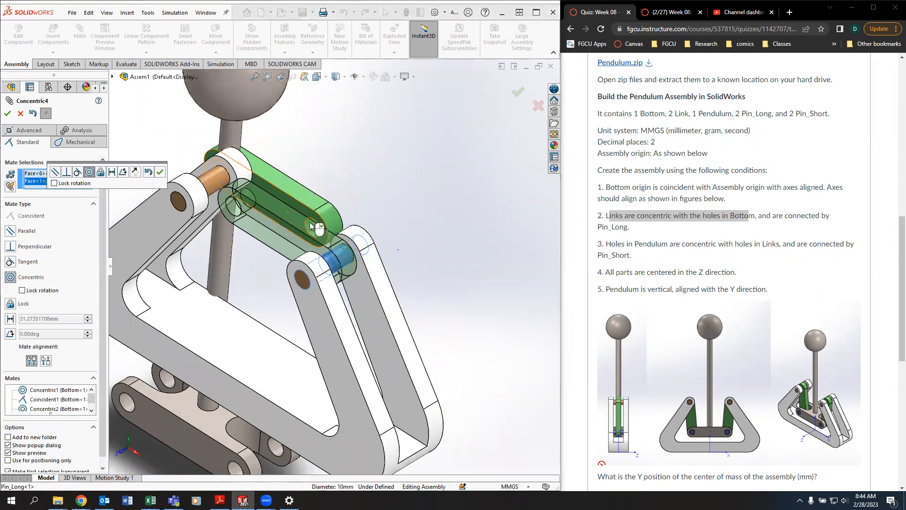
{"action": "left_click", "coordinate": [160, 172]}
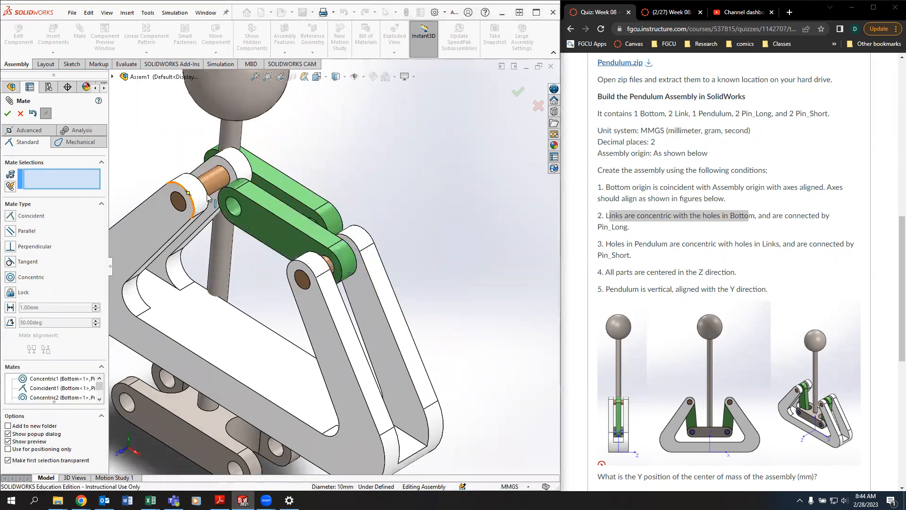
{"action": "left_click_drag", "start_coordinate": [259, 283], "coordinate": [262, 300]}
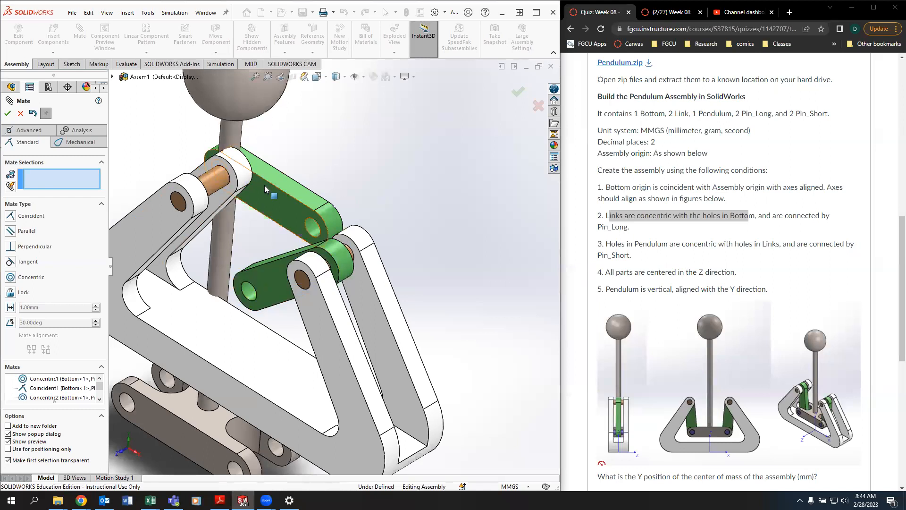
Move the other Link clear of the arms and mate its end hole concentric with the Pin_Long in Bottom's left arm
{"action": "left_click_drag", "start_coordinate": [323, 185], "coordinate": [310, 171]}
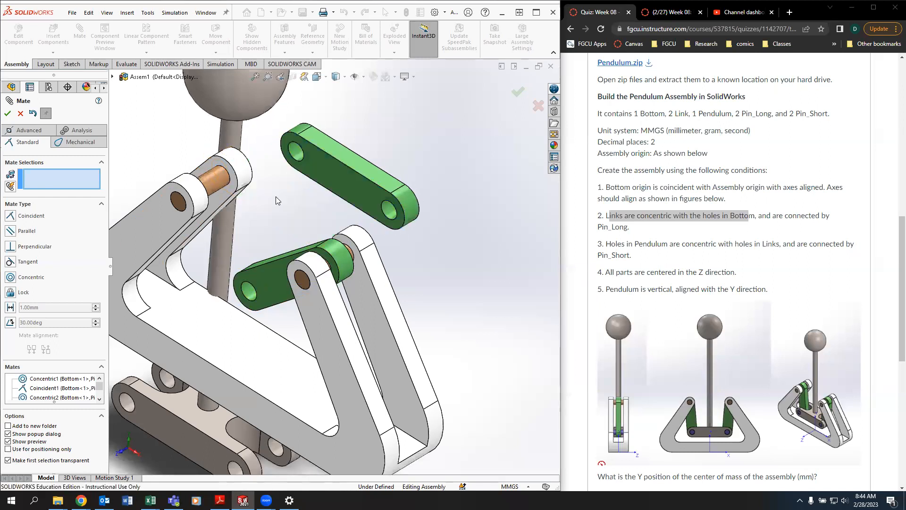
{"action": "left_click", "coordinate": [214, 183]}
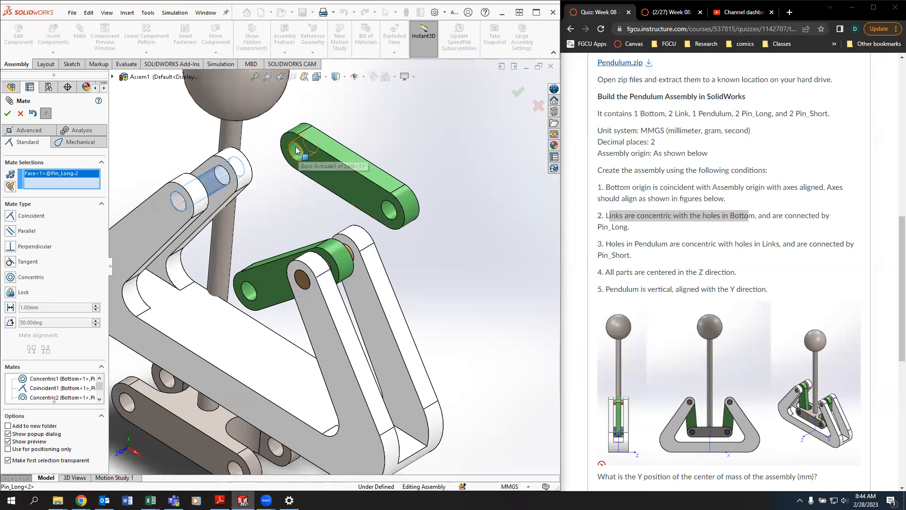
{"action": "left_click_drag", "start_coordinate": [325, 184], "coordinate": [345, 170]}
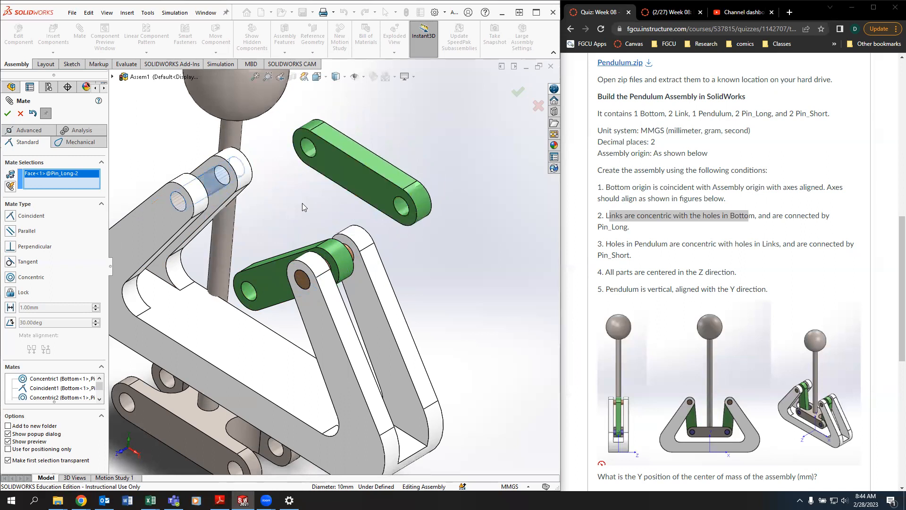
{"action": "left_click", "coordinate": [308, 151]}
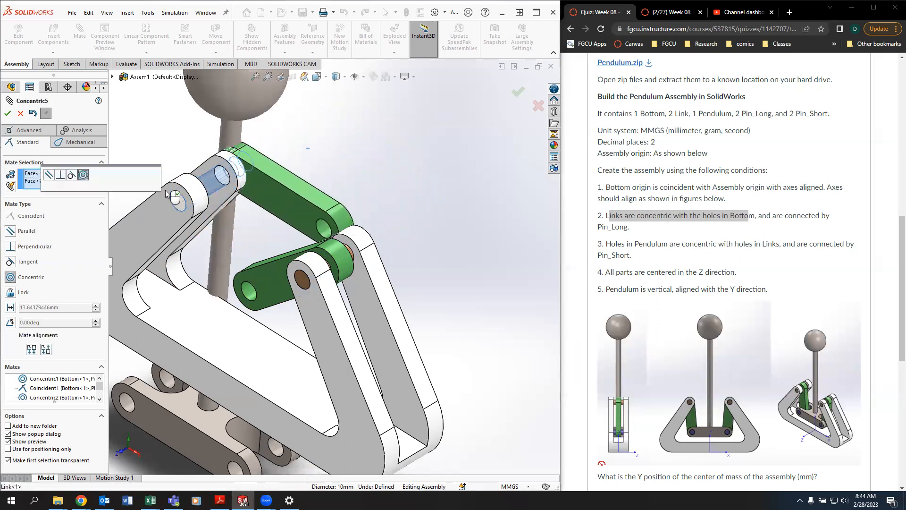
{"action": "left_click", "coordinate": [153, 176]}
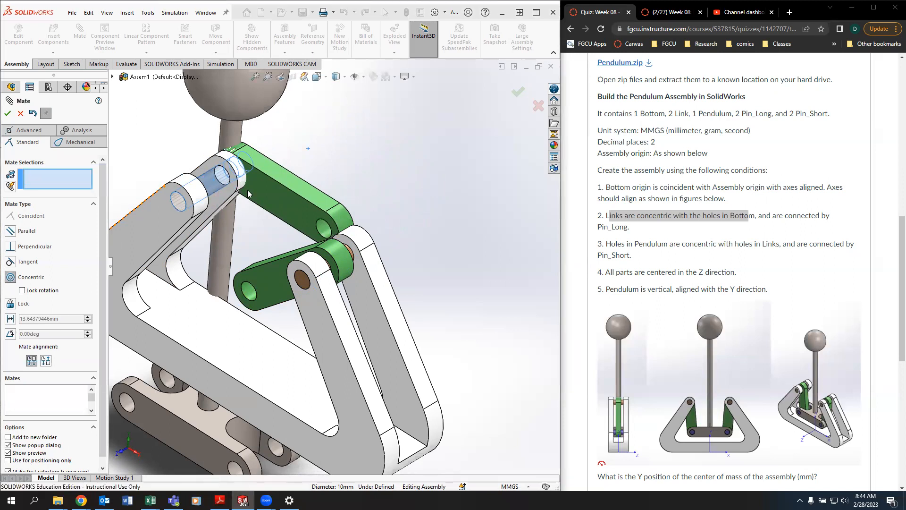
{"action": "mouse_move", "coordinate": [268, 183]}
{"action": "middle_mouse_down"}
{"action": "mouse_move", "coordinate": [283, 172]}
{"action": "mouse_move", "coordinate": [277, 185]}
{"action": "middle_mouse_up"}
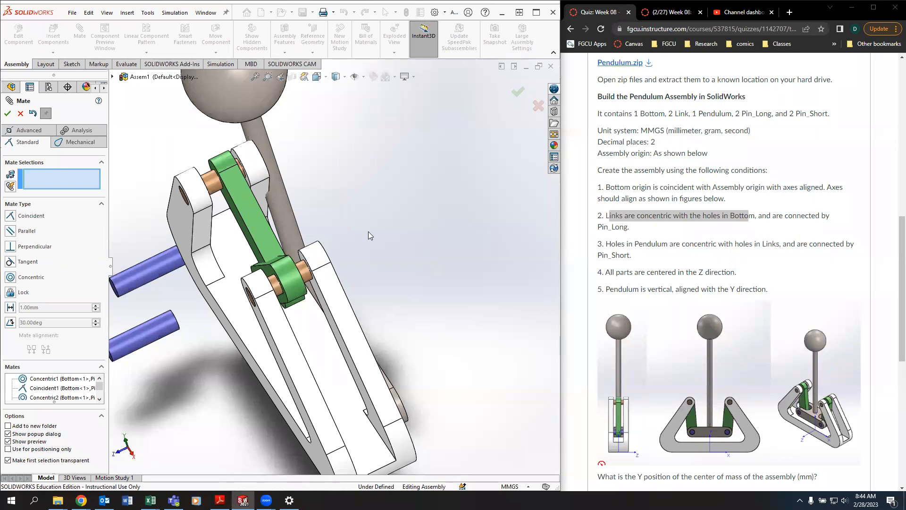
Move the Pendulum up between Bottom's arms and mate one Pin_Short concentric with the hole in the Pendulum's left end
{"action": "scroll", "coordinate": [370, 234], "scroll_direction": "up", "scroll_amount": 5}
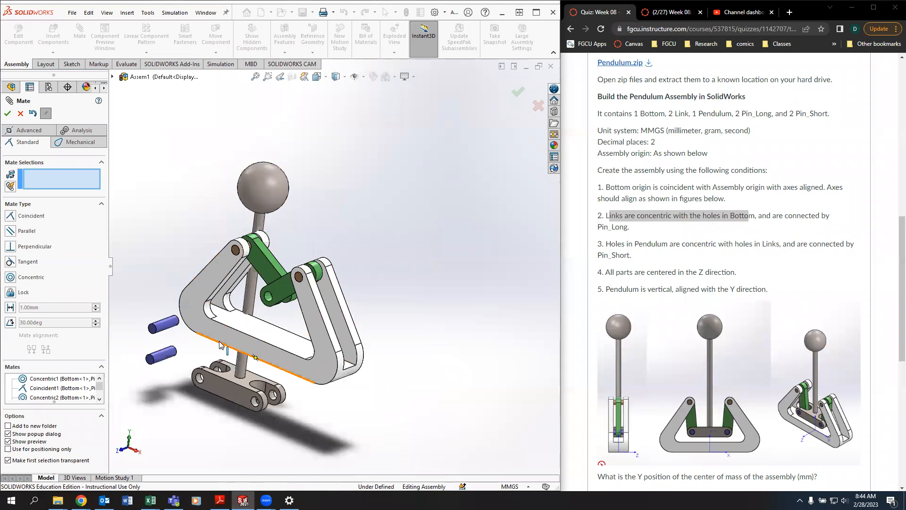
{"action": "scroll", "coordinate": [220, 344], "scroll_direction": "down", "scroll_amount": 2}
{"action": "left_click_drag", "start_coordinate": [233, 388], "coordinate": [286, 256]}
{"action": "left_click", "coordinate": [151, 312]}
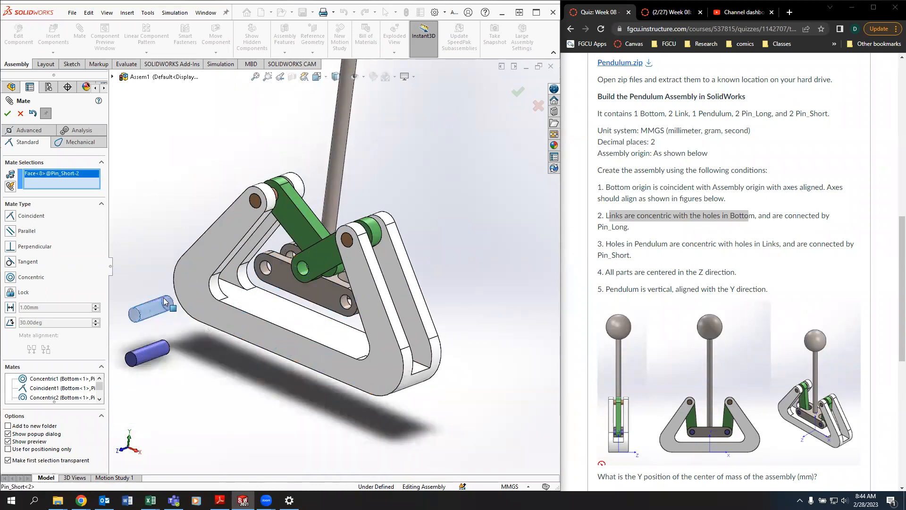
{"action": "scroll", "coordinate": [262, 274], "scroll_direction": "down", "scroll_amount": 2}
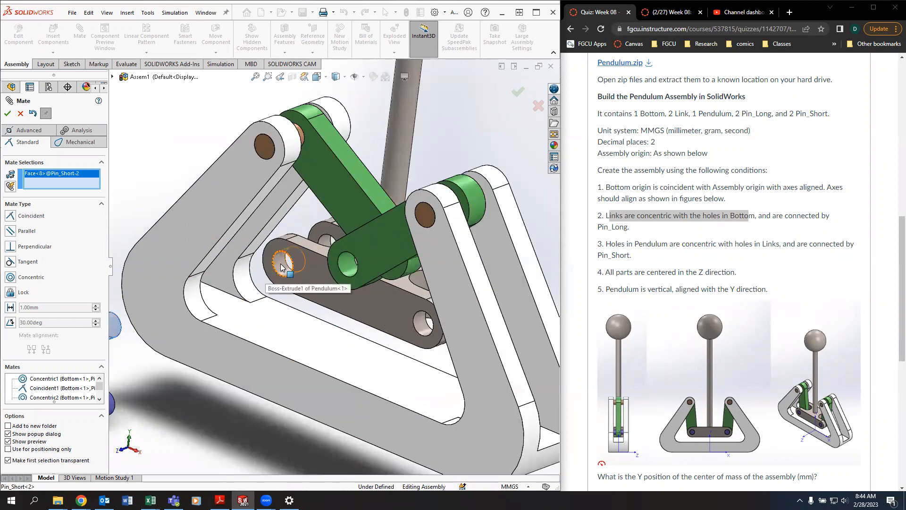
{"action": "left_click", "coordinate": [282, 263]}
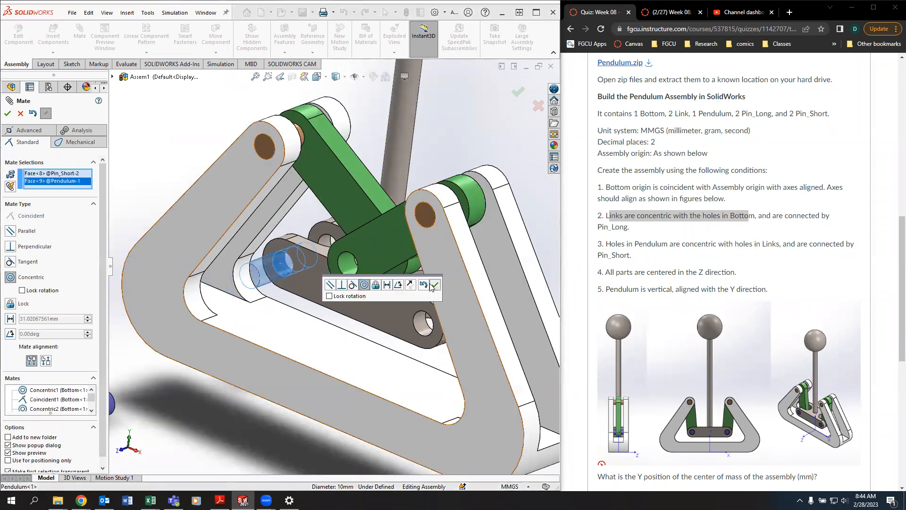
{"action": "left_click", "coordinate": [433, 284]}
Add a coincident mate between the end face of the Pin_Short in the Pendulum's left end and the Pendulum's front face
{"action": "left_click", "coordinate": [255, 277]}
{"action": "left_click", "coordinate": [305, 275]}
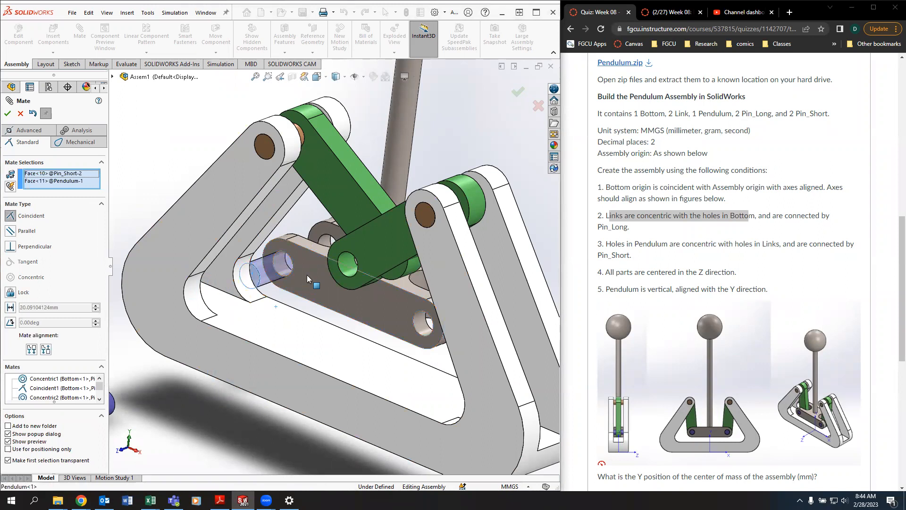
{"action": "mouse_move", "coordinate": [279, 211]}
{"action": "middle_mouse_down"}
{"action": "mouse_move", "coordinate": [264, 208]}
{"action": "mouse_move", "coordinate": [297, 217]}
{"action": "mouse_move", "coordinate": [280, 226]}
{"action": "middle_mouse_up"}
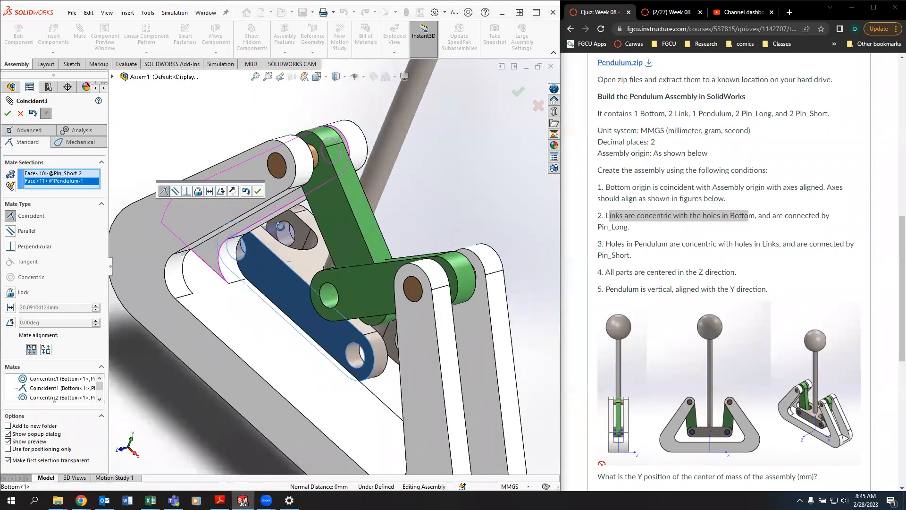
{"action": "left_click", "coordinate": [516, 90]}
Add a concentric mate between the remaining Pin_Short and the hole in the Pendulum's right end
{"action": "scroll", "coordinate": [310, 178], "scroll_direction": "up", "scroll_amount": 5}
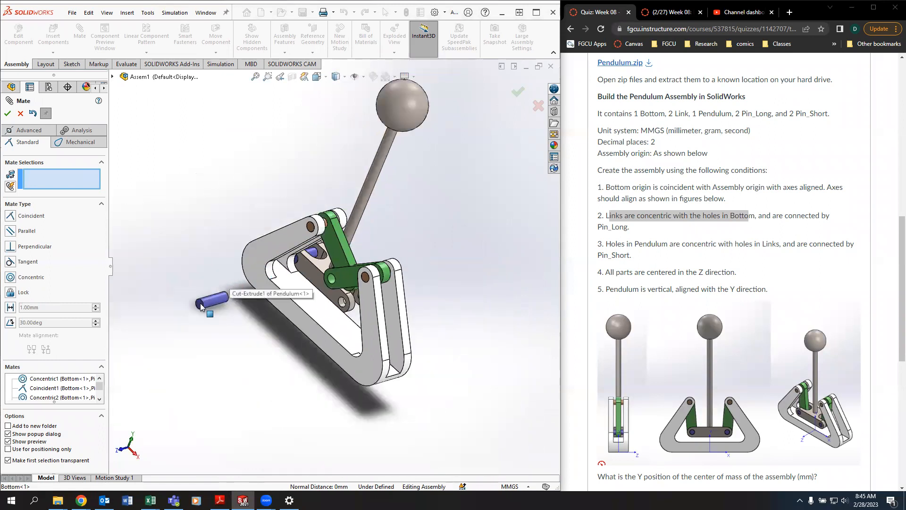
{"action": "left_click", "coordinate": [210, 305]}
{"action": "scroll", "coordinate": [283, 302], "scroll_direction": "down", "scroll_amount": 5}
{"action": "scroll", "coordinate": [328, 295], "scroll_direction": "down", "scroll_amount": 3}
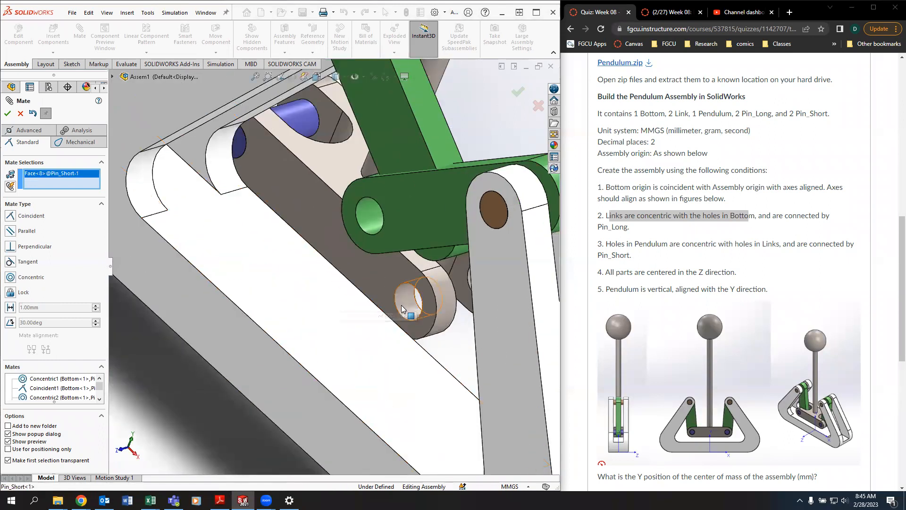
{"action": "left_click", "coordinate": [413, 300]}
{"action": "left_click", "coordinate": [517, 326]}
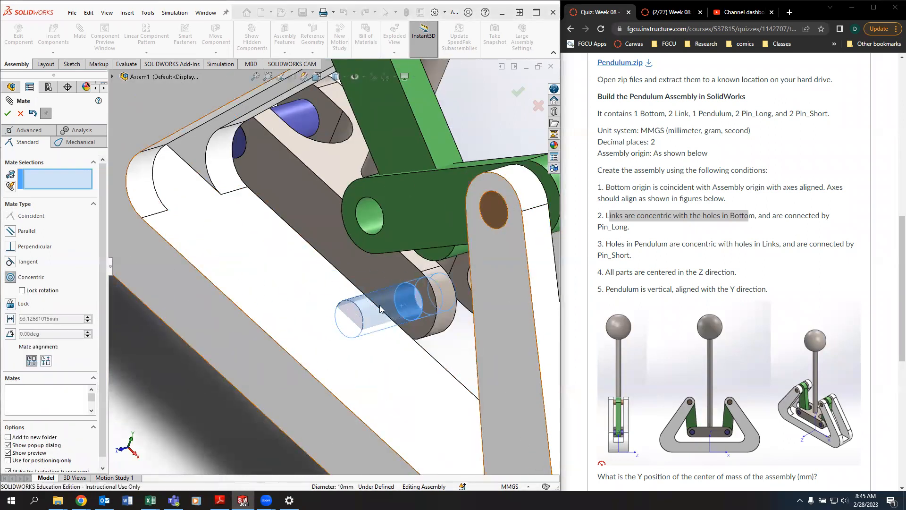
Add a coincident mate between the second Pin_Short's end face and the Pendulum's front face
{"action": "left_click", "coordinate": [411, 292]}
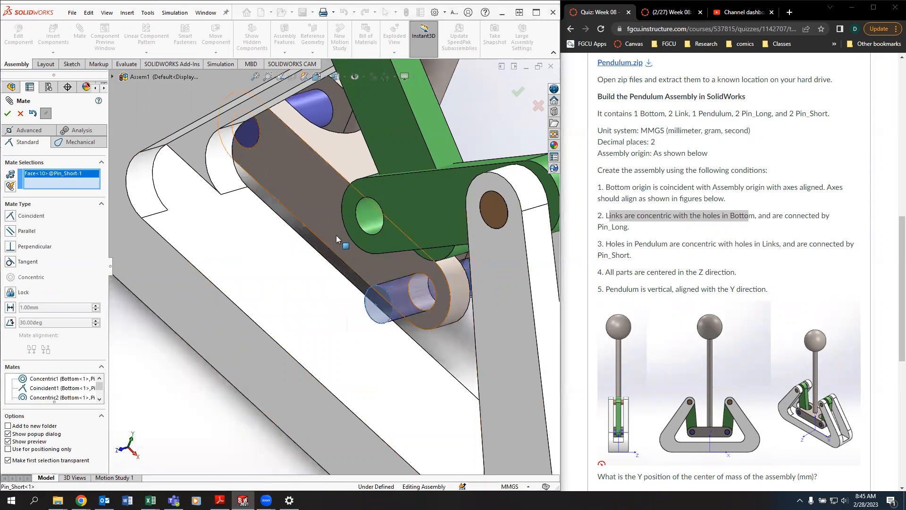
{"action": "left_click", "coordinate": [319, 221]}
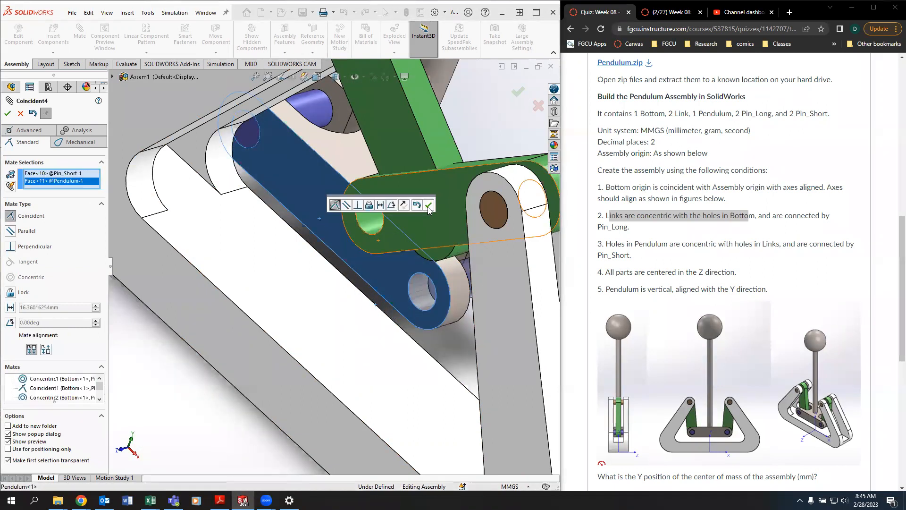
{"action": "left_click", "coordinate": [428, 206]}
Add a concentric mate between the Pin_Short in the Pendulum's left end and the free hole of the Link on Bottom's left arm
{"action": "scroll", "coordinate": [396, 265], "scroll_direction": "up", "scroll_amount": 3}
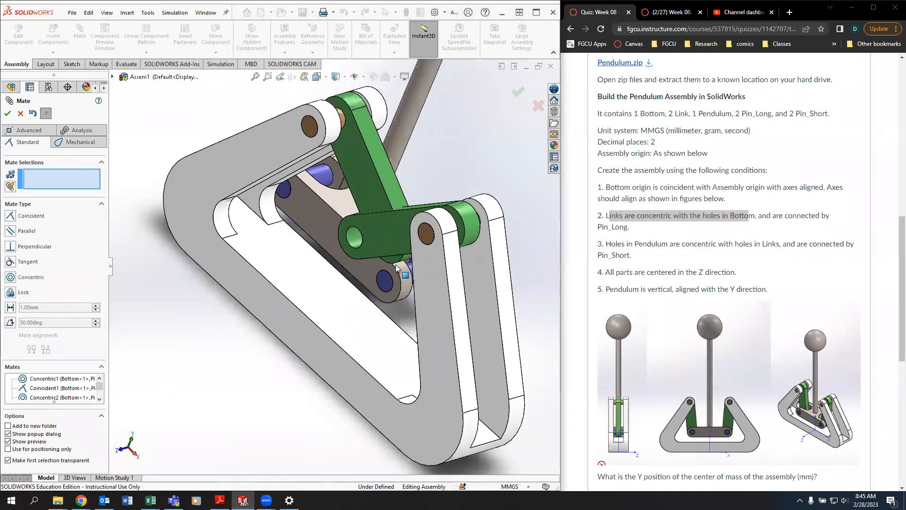
{"action": "left_click", "coordinate": [315, 176]}
{"action": "left_click_drag", "start_coordinate": [355, 187], "coordinate": [305, 216]}
{"action": "scroll", "coordinate": [309, 257], "scroll_direction": "down", "scroll_amount": 2}
{"action": "left_click", "coordinate": [324, 277]}
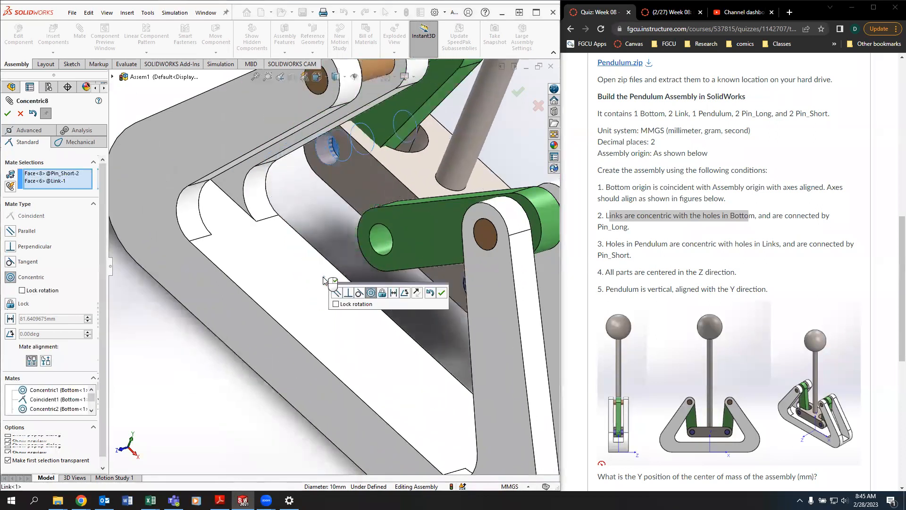
{"action": "left_click", "coordinate": [441, 294]}
Swing the Pendulum about its linked end to bring its free end near the hole of the Link on Bottom's right arm
{"action": "key", "text": "f"}
{"action": "left_click_drag", "start_coordinate": [337, 232], "coordinate": [361, 239]}
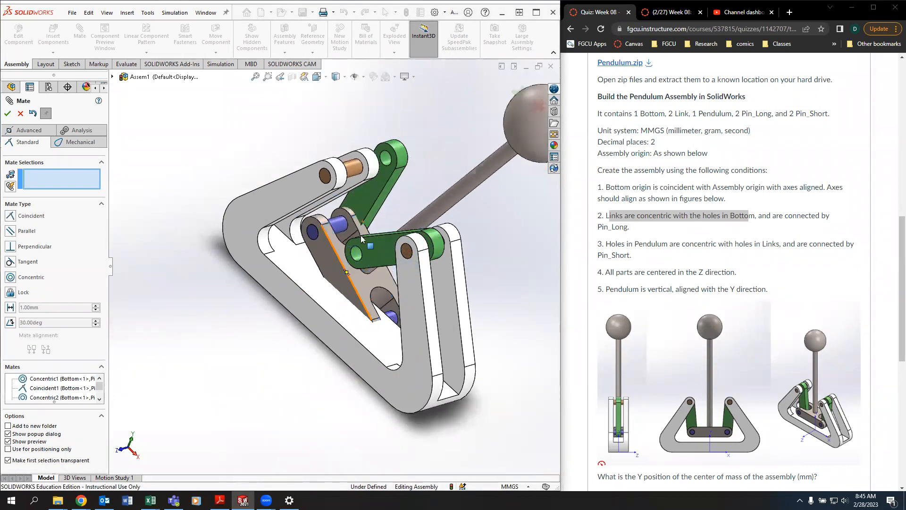
{"action": "mouse_move", "coordinate": [523, 121]}
{"action": "left_mouse_down"}
{"action": "mouse_move", "coordinate": [497, 103]}
{"action": "mouse_move", "coordinate": [511, 140]}
{"action": "mouse_move", "coordinate": [507, 61]}
{"action": "mouse_move", "coordinate": [518, 79]}
{"action": "mouse_move", "coordinate": [507, 94]}
{"action": "mouse_move", "coordinate": [509, 132]}
{"action": "mouse_move", "coordinate": [508, 114]}
{"action": "left_mouse_up"}
{"action": "scroll", "coordinate": [356, 264], "scroll_direction": "down", "scroll_amount": 1}
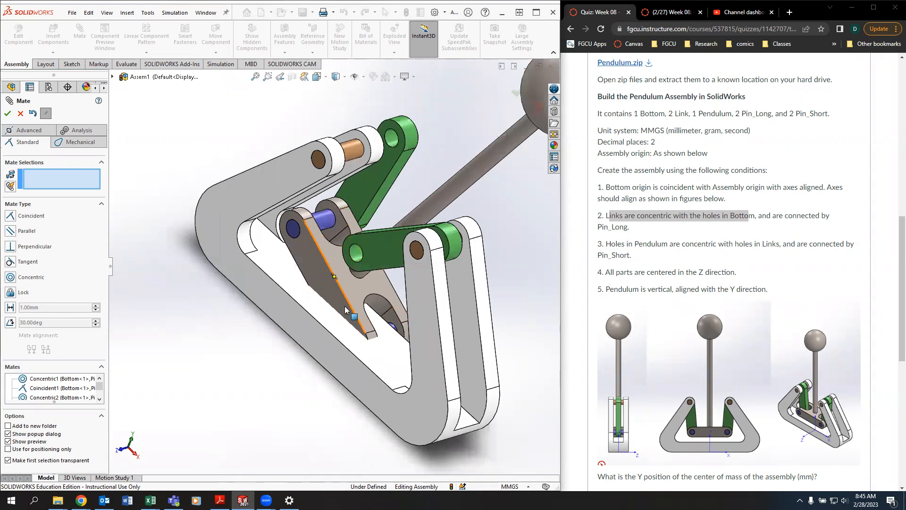
{"action": "left_click_drag", "start_coordinate": [345, 309], "coordinate": [374, 282]}
Add a concentric mate between the free hole of the Link on Bottom's right arm and the Pin_Short in the Pendulum's free end
{"action": "scroll", "coordinate": [367, 281], "scroll_direction": "up", "scroll_amount": 5}
{"action": "mouse_move", "coordinate": [367, 281]}
{"action": "middle_mouse_down"}
{"action": "mouse_move", "coordinate": [404, 297]}
{"action": "mouse_move", "coordinate": [364, 283]}
{"action": "middle_mouse_up"}
{"action": "scroll", "coordinate": [358, 279], "scroll_direction": "down", "scroll_amount": 5}
{"action": "middle_click_drag", "start_coordinate": [310, 218], "coordinate": [301, 212]}
{"action": "left_click", "coordinate": [300, 212]}
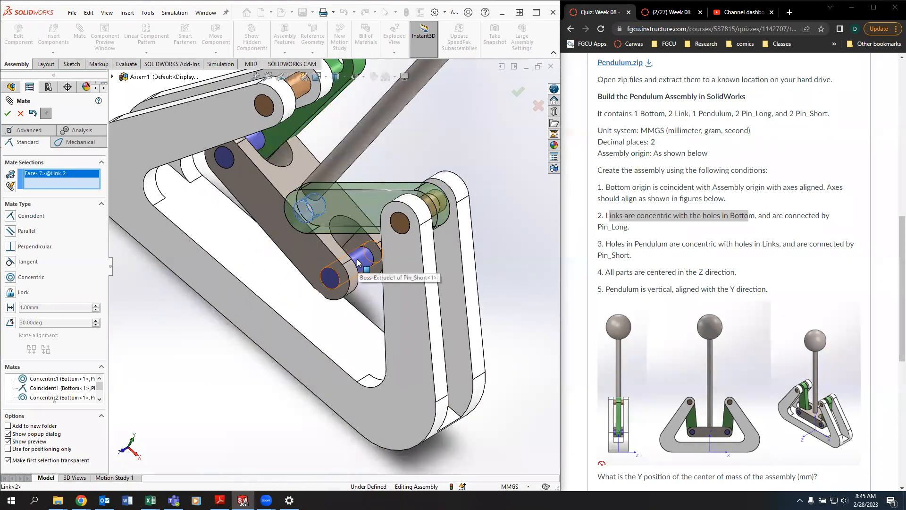
{"action": "left_click", "coordinate": [357, 259]}
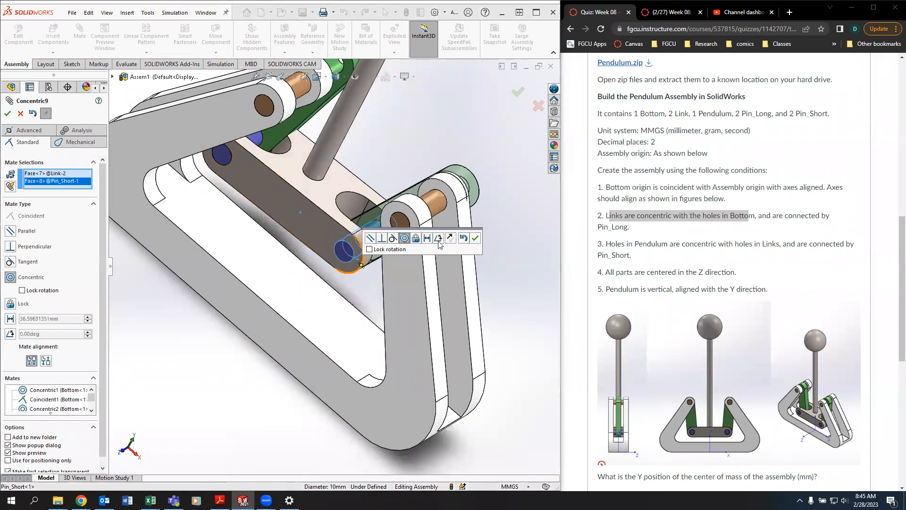
{"action": "left_click", "coordinate": [475, 241]}
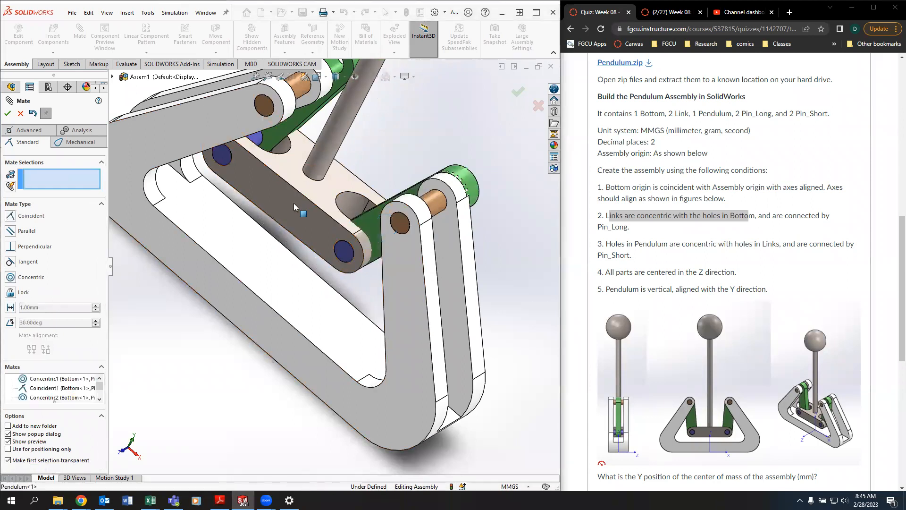
Swing the Pendulum on its two Links to test the linkage motion and examine the assembly from several angles
{"action": "left_click_drag", "start_coordinate": [300, 227], "coordinate": [312, 233]}
{"action": "middle_click_drag", "start_coordinate": [441, 243], "coordinate": [416, 218]}
{"action": "left_click_drag", "start_coordinate": [440, 241], "coordinate": [409, 257]}
{"action": "left_click_drag", "start_coordinate": [502, 154], "coordinate": [393, 176]}
{"action": "left_click_drag", "start_coordinate": [475, 259], "coordinate": [430, 263]}
{"action": "middle_click_drag", "start_coordinate": [269, 264], "coordinate": [276, 293]}
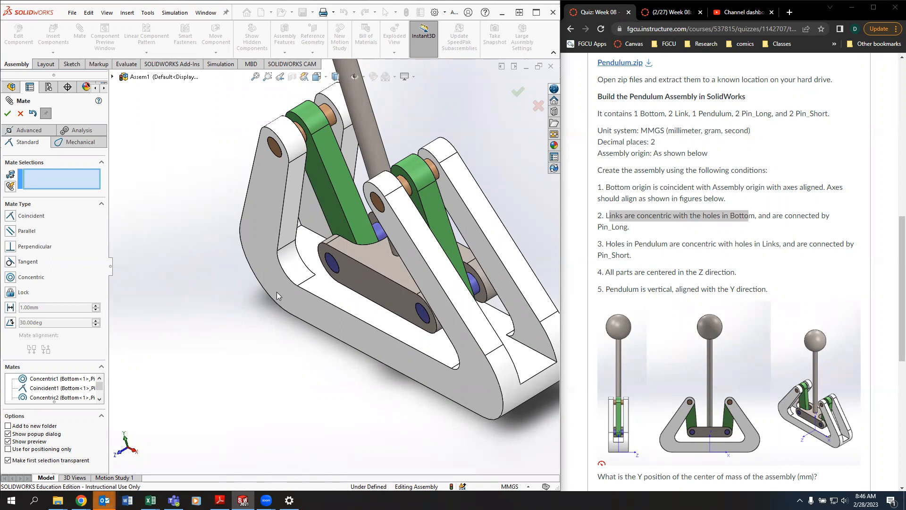
{"action": "middle_click_drag", "start_coordinate": [276, 292], "coordinate": [405, 212]}
{"action": "scroll", "coordinate": [414, 195], "scroll_direction": "down", "scroll_amount": 2}
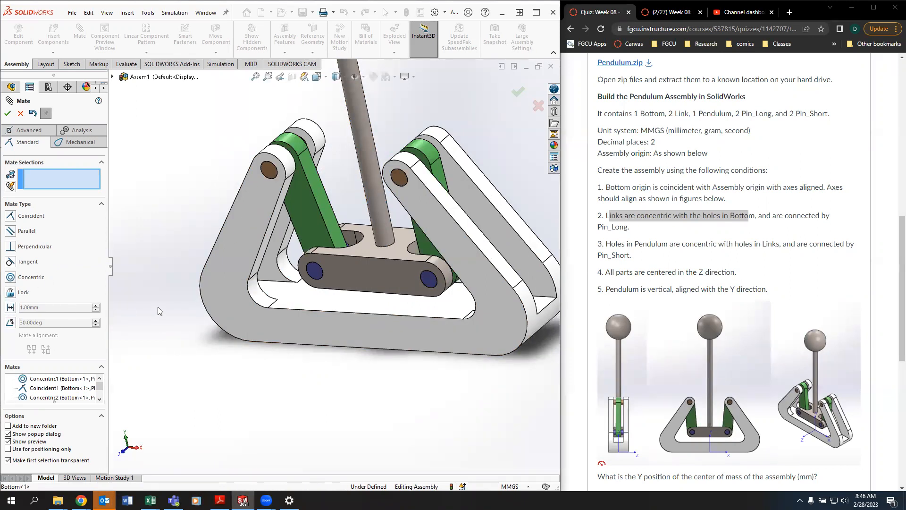
Following quiz condition 4, add a coincident mate between the Front Plane of Link<1> and the assembly's Front Plane
{"action": "left_click_drag", "start_coordinate": [625, 273], "coordinate": [745, 273]}
{"action": "left_click", "coordinate": [363, 393]}
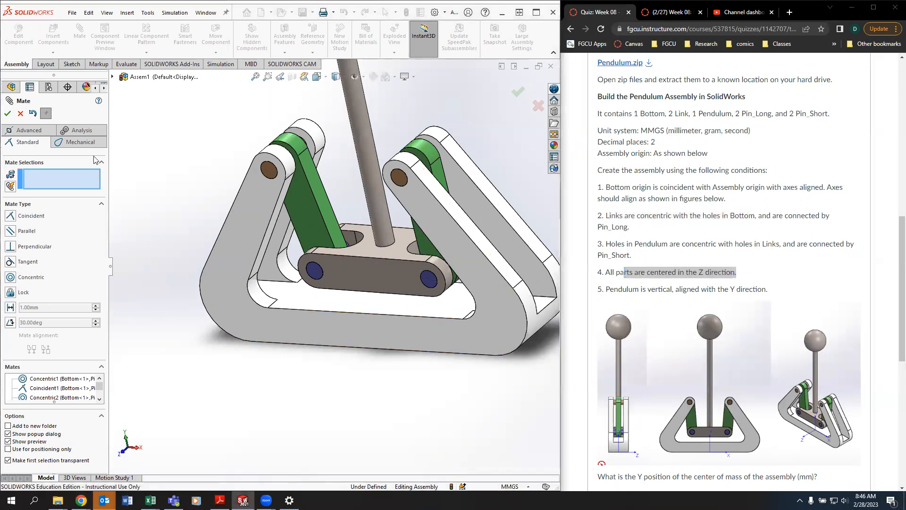
{"action": "left_click", "coordinate": [7, 114]}
{"action": "middle_click_drag", "start_coordinate": [330, 236], "coordinate": [246, 239]}
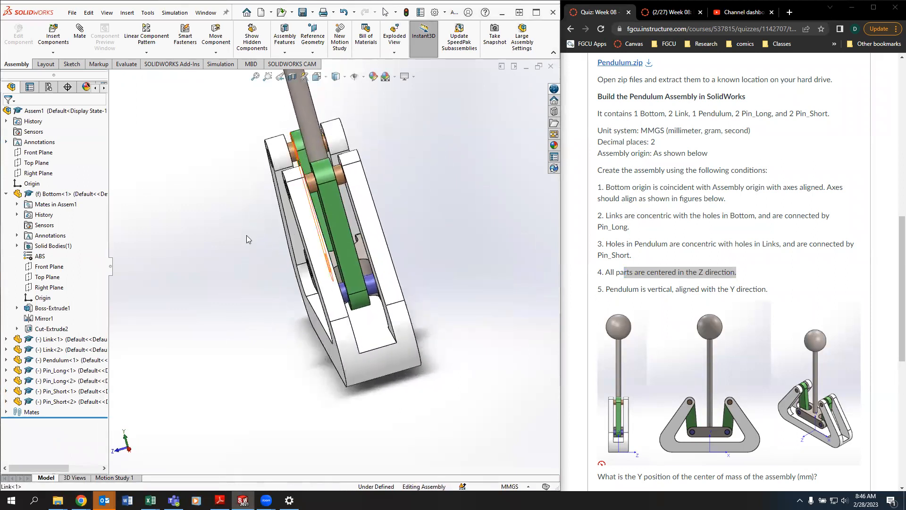
{"action": "left_click", "coordinate": [50, 267]}
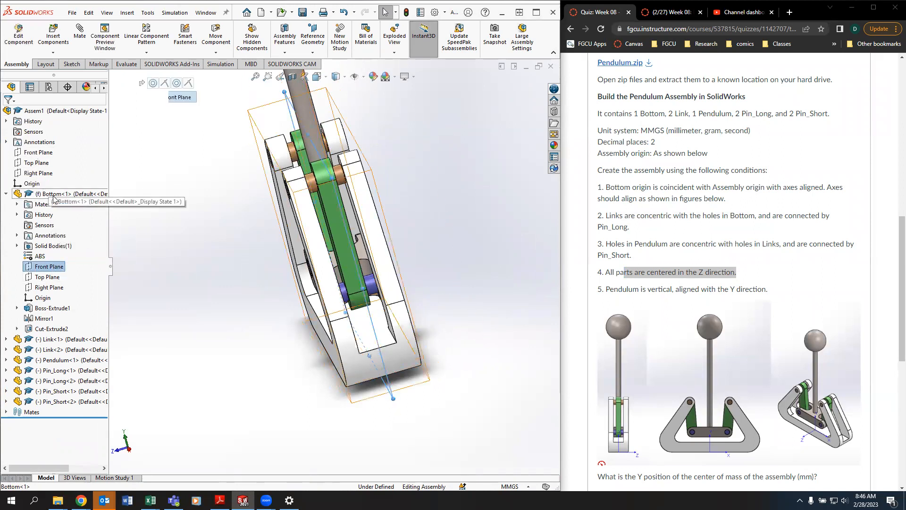
{"action": "left_click", "coordinate": [7, 339]}
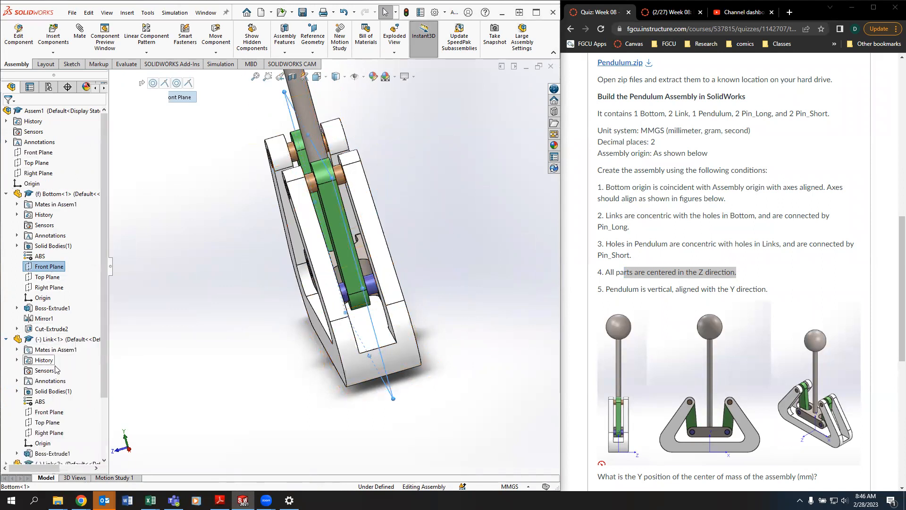
{"action": "left_click", "coordinate": [53, 412]}
{"action": "middle_click_drag", "start_coordinate": [179, 361], "coordinate": [233, 295]}
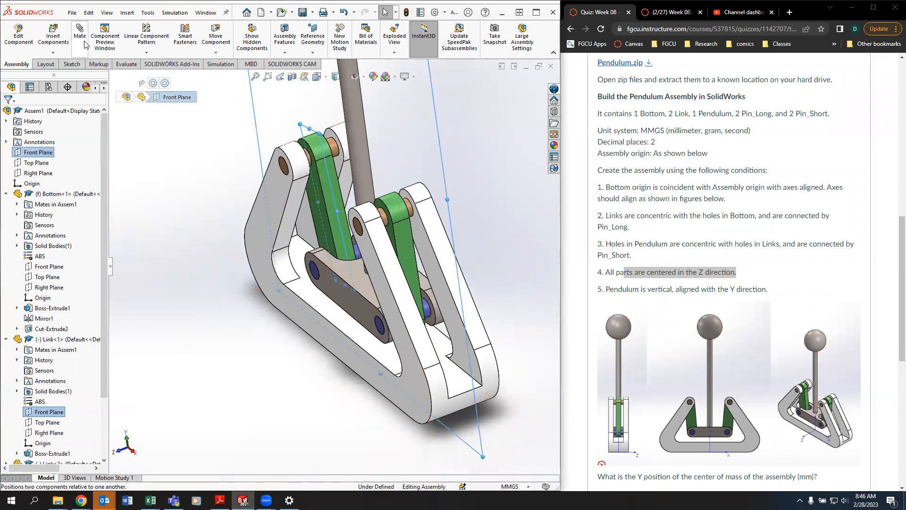
{"action": "left_click", "coordinate": [45, 152], "text": "ctrl"}
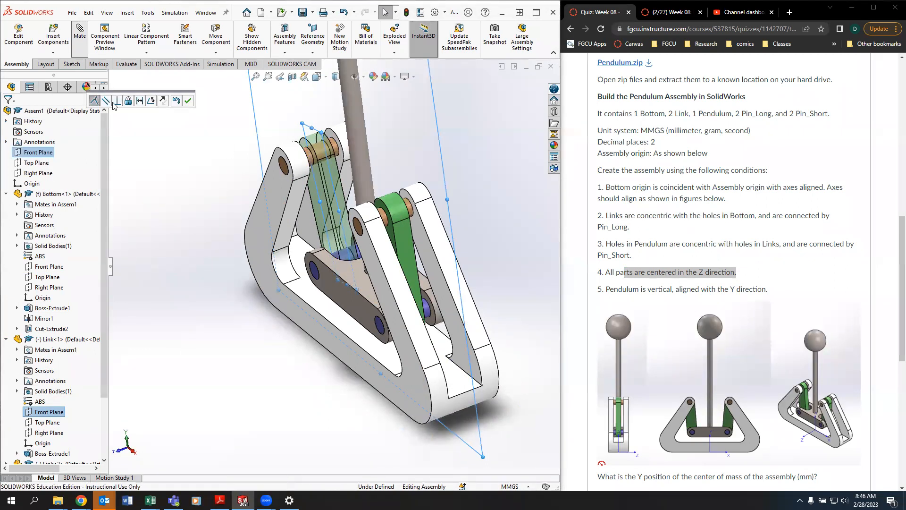
{"action": "left_click", "coordinate": [79, 54]}
{"action": "left_click", "coordinate": [188, 102]}
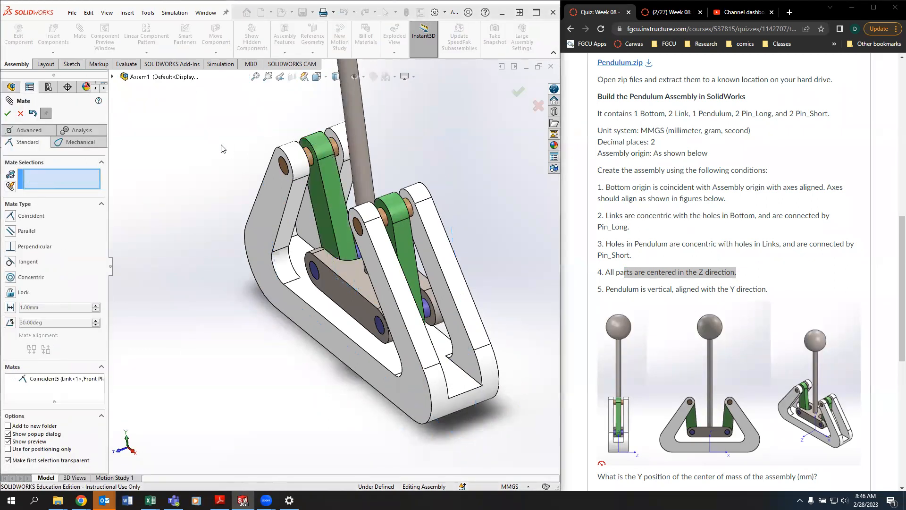
Add a coincident mate between the Front Plane of Link<2> and the assembly's Front Plane
{"action": "mouse_move", "coordinate": [211, 188]}
{"action": "middle_mouse_down"}
{"action": "mouse_move", "coordinate": [181, 184]}
{"action": "mouse_move", "coordinate": [204, 174]}
{"action": "middle_mouse_up"}
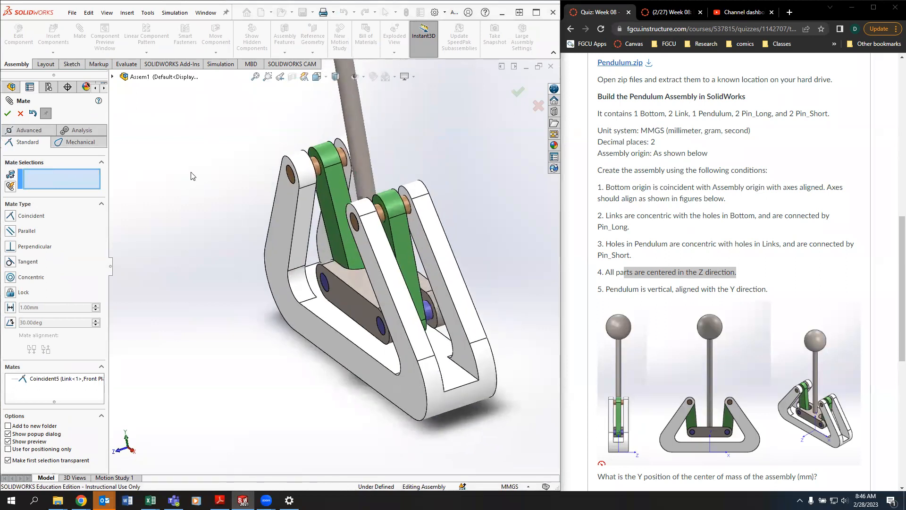
{"action": "left_click", "coordinate": [112, 76]}
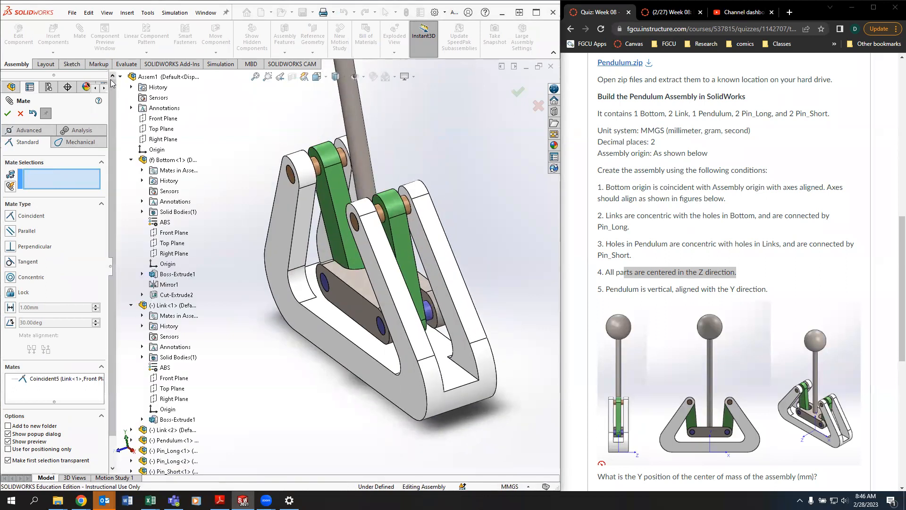
{"action": "left_click", "coordinate": [131, 306]}
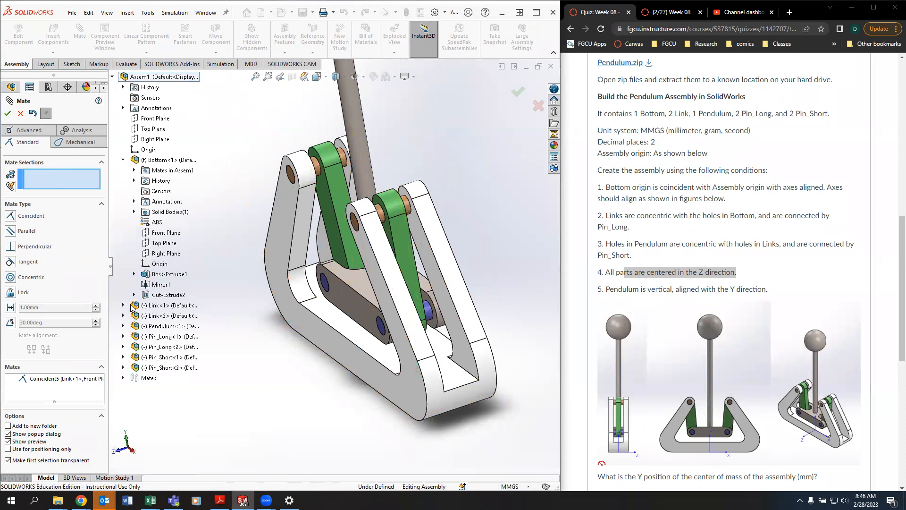
{"action": "left_click", "coordinate": [123, 315]}
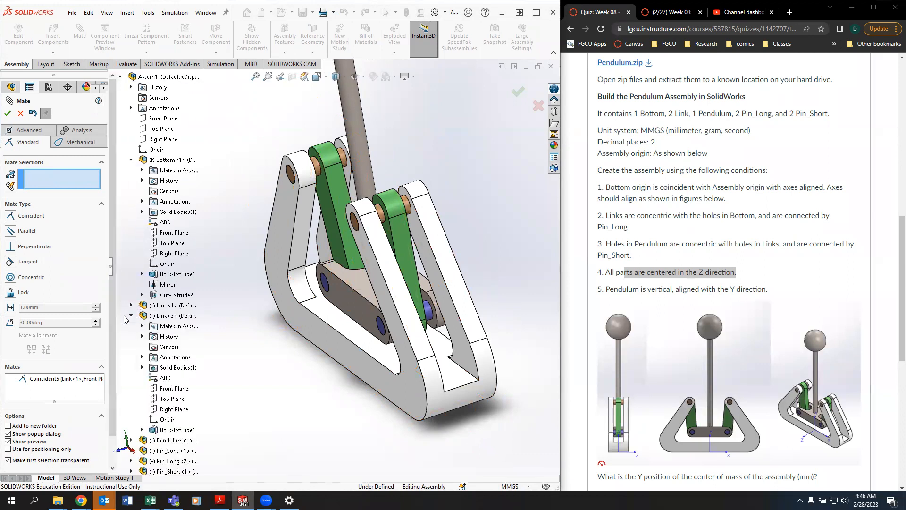
{"action": "left_click", "coordinate": [169, 388]}
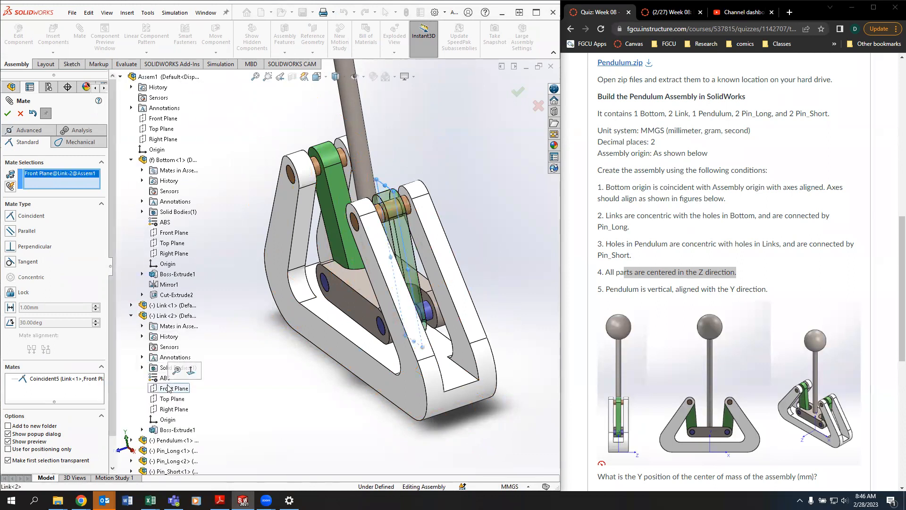
{"action": "left_click", "coordinate": [160, 118]}
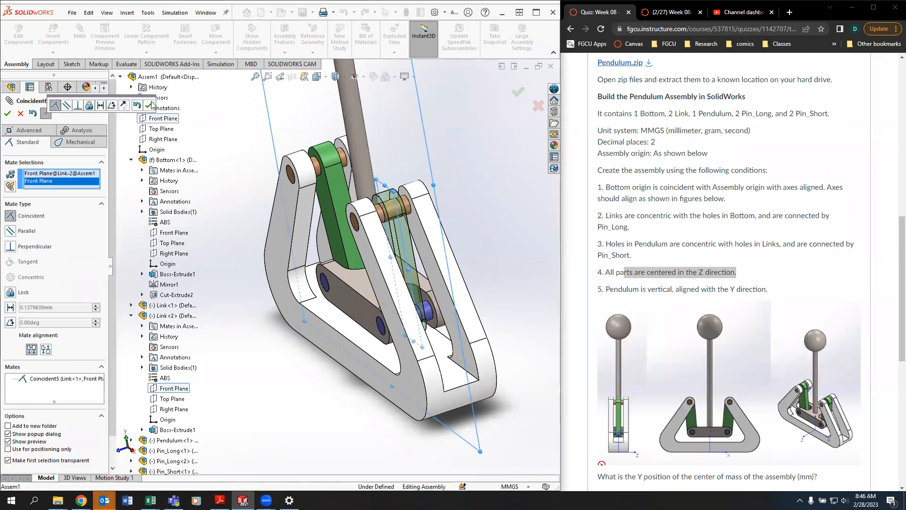
{"action": "left_click", "coordinate": [150, 104]}
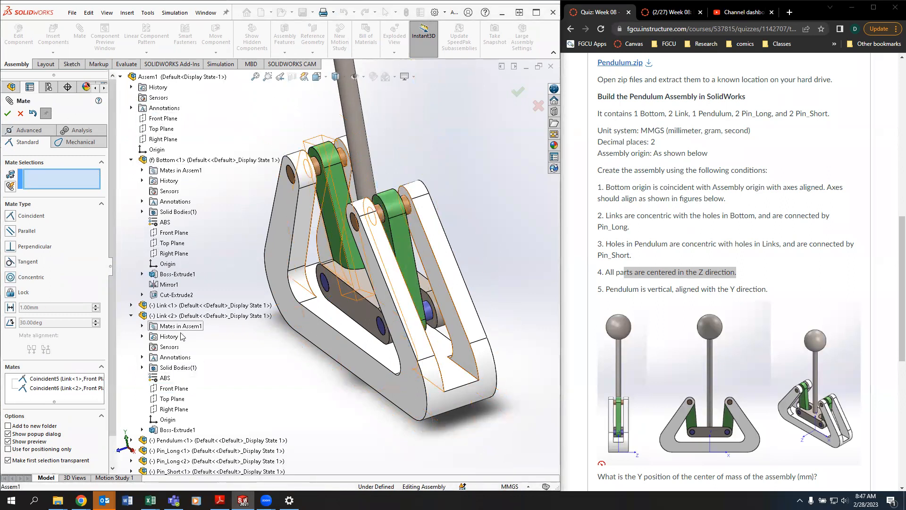
Add a coincident mate between the Pendulum's Front Plane and the assembly's Front Plane, and finish mating
{"action": "scroll", "coordinate": [180, 344], "scroll_direction": "down", "scroll_amount": 1}
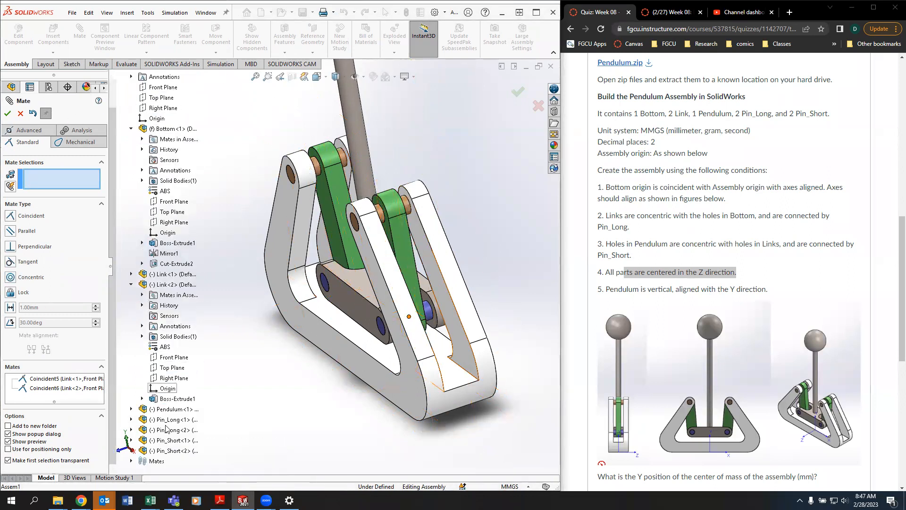
{"action": "left_click", "coordinate": [131, 409]}
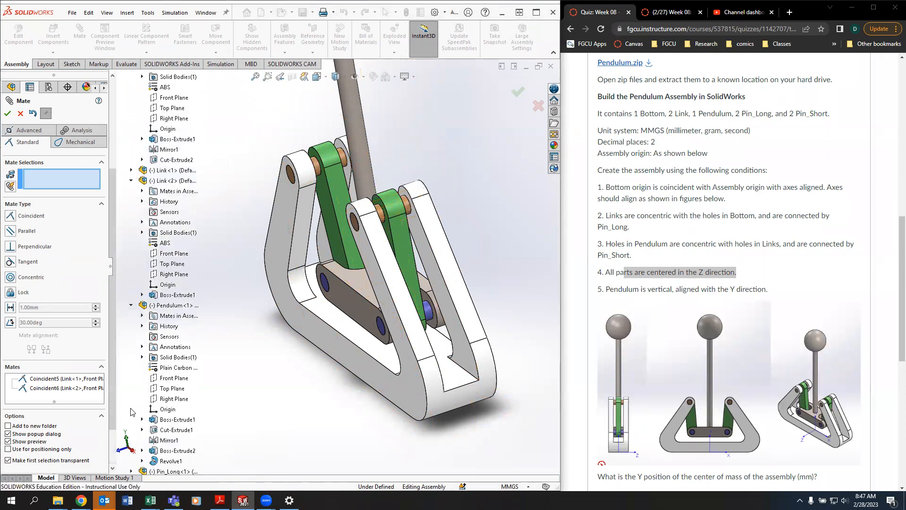
{"action": "left_click", "coordinate": [131, 181]}
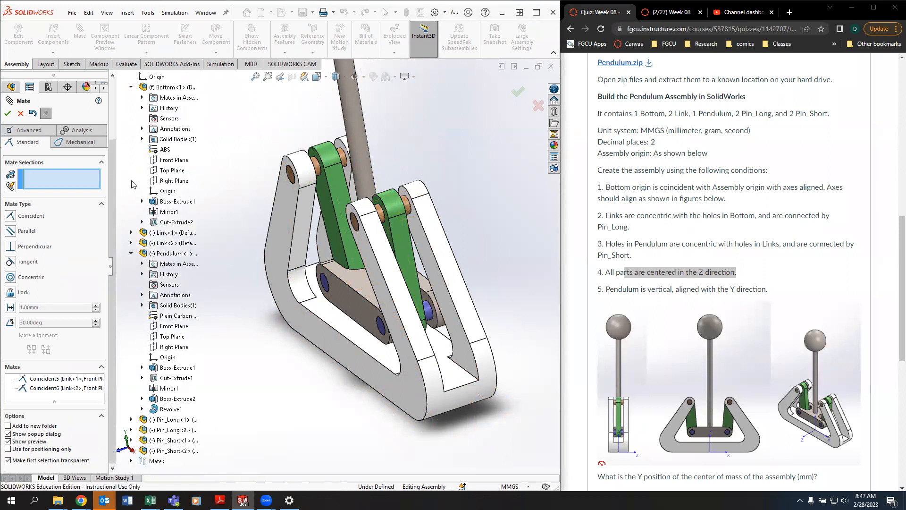
{"action": "left_click", "coordinate": [131, 87]}
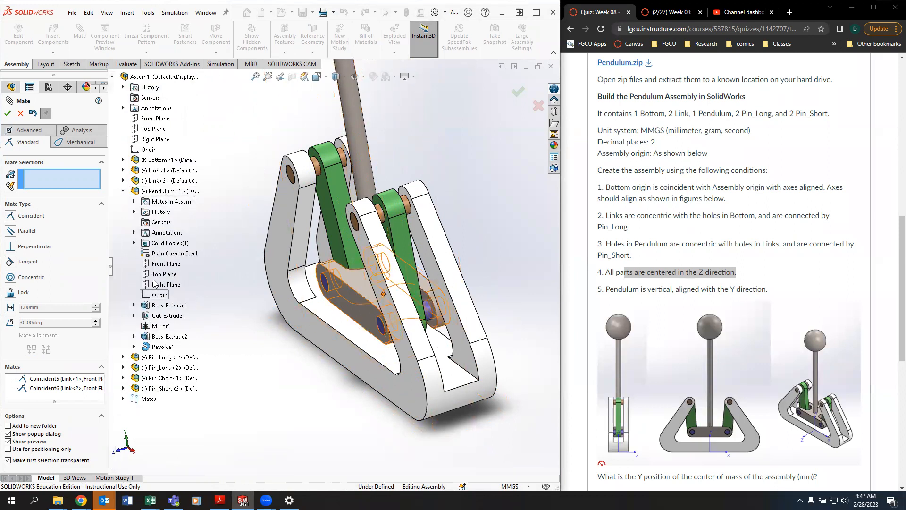
{"action": "left_click", "coordinate": [155, 264]}
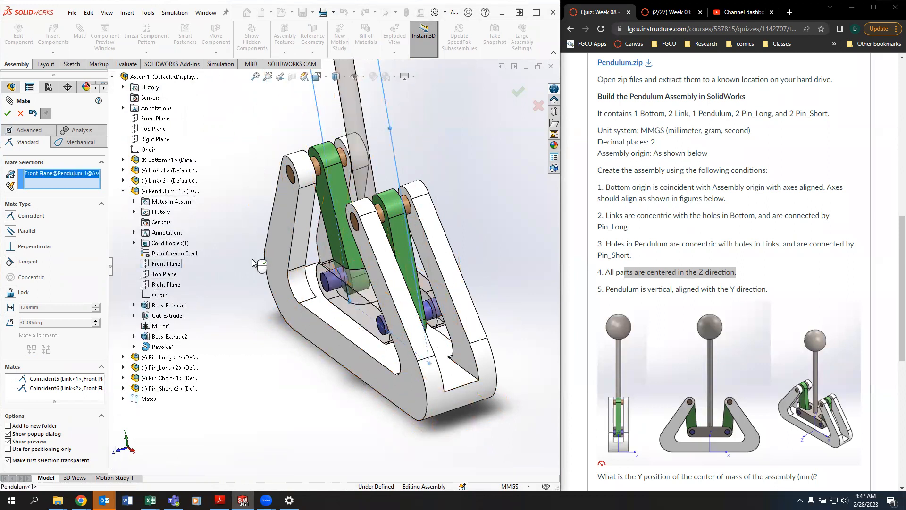
{"action": "left_click", "coordinate": [146, 119]}
{"action": "left_click", "coordinate": [128, 106]}
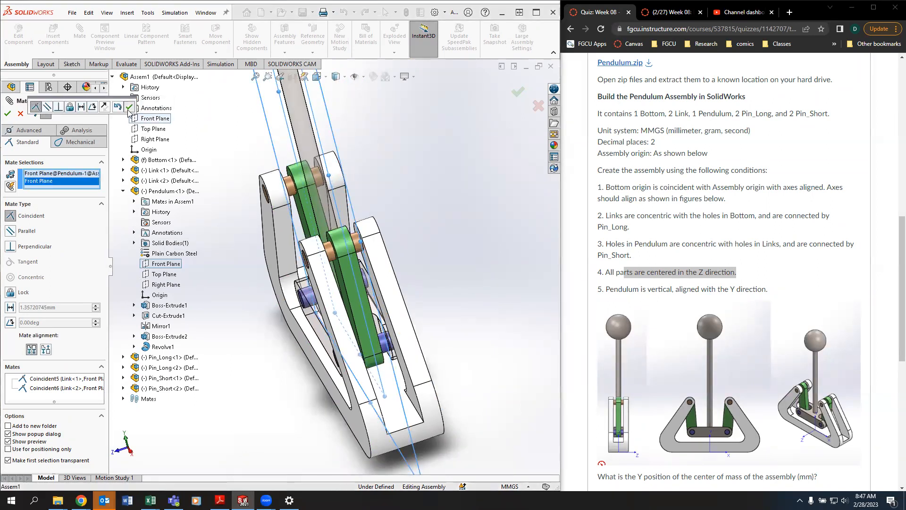
{"action": "key", "text": "Escape"}
Move the Pendulum back and forth to check the linkage's remaining freedom between Bottom's arms
{"action": "middle_click_drag", "start_coordinate": [247, 289], "coordinate": [416, 286]}
{"action": "left_click", "coordinate": [378, 307]}
{"action": "left_click_drag", "start_coordinate": [420, 308], "coordinate": [335, 367]}
{"action": "middle_click_drag", "start_coordinate": [335, 367], "coordinate": [365, 355]}
{"action": "scroll", "coordinate": [334, 244], "scroll_direction": "up", "scroll_amount": 6}
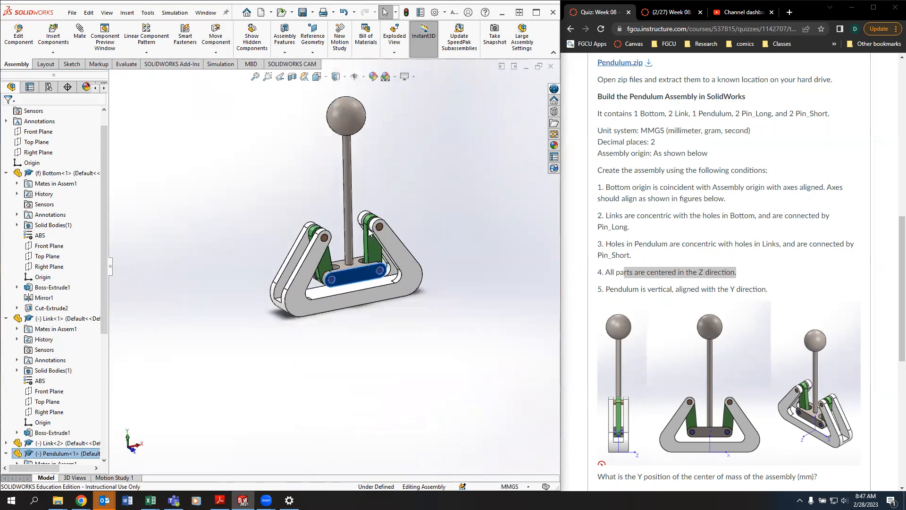
{"action": "scroll", "coordinate": [333, 244], "scroll_direction": "down", "scroll_amount": 3}
{"action": "left_click_drag", "start_coordinate": [363, 343], "coordinate": [368, 316]}
{"action": "key", "text": "Escape"}
{"action": "middle_click_drag", "start_coordinate": [420, 223], "coordinate": [362, 260]}
{"action": "left_click_drag", "start_coordinate": [337, 338], "coordinate": [383, 337]}
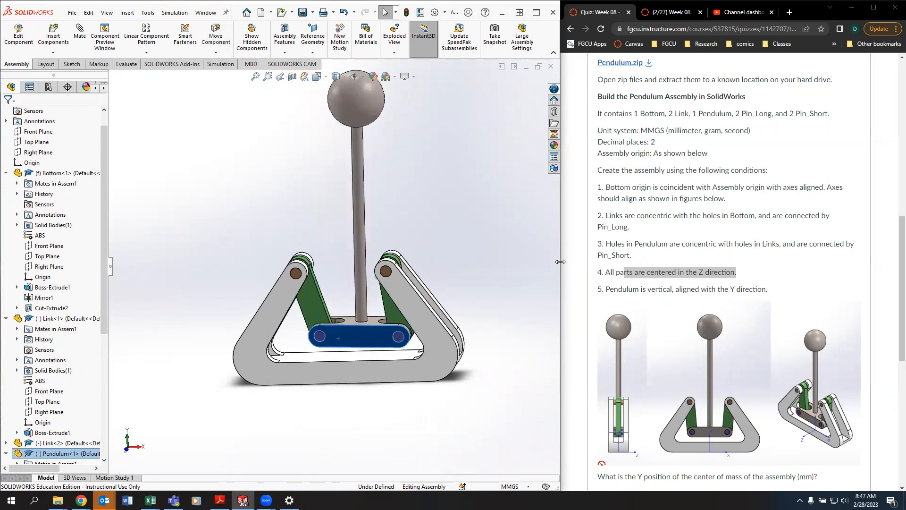
{"action": "left_click", "coordinate": [474, 258]}
Following quiz condition 5, add a coincident mate between the Pendulum's Right Plane and the assembly's Right Plane
{"action": "left_click_drag", "start_coordinate": [606, 288], "coordinate": [758, 288]}
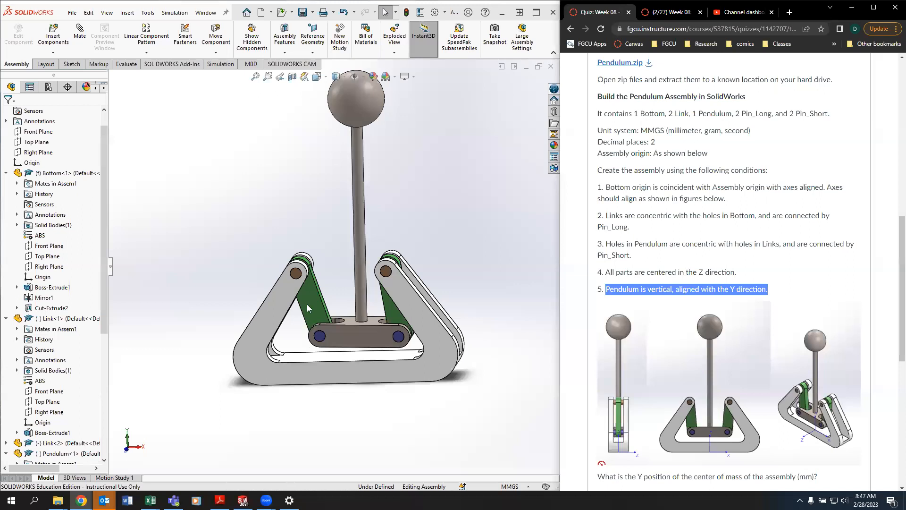
{"action": "left_click_drag", "start_coordinate": [355, 191], "coordinate": [330, 186]}
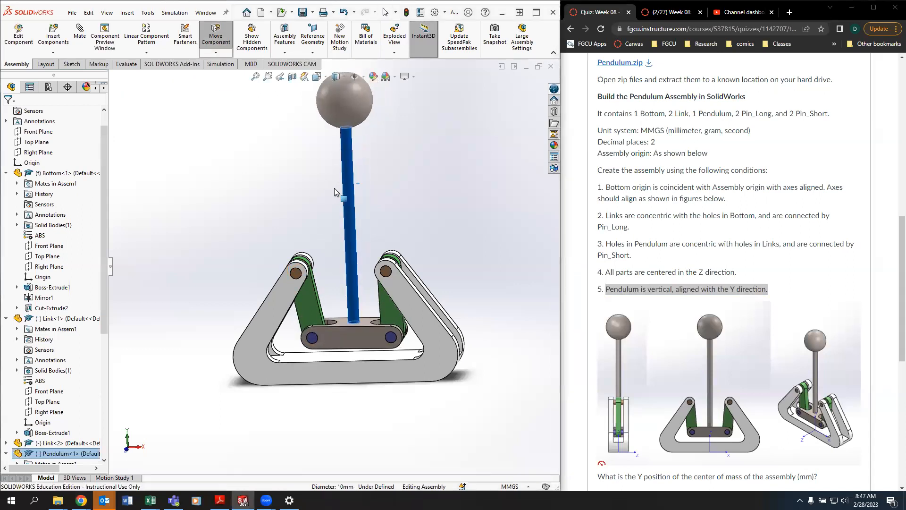
{"action": "left_click", "coordinate": [152, 419]}
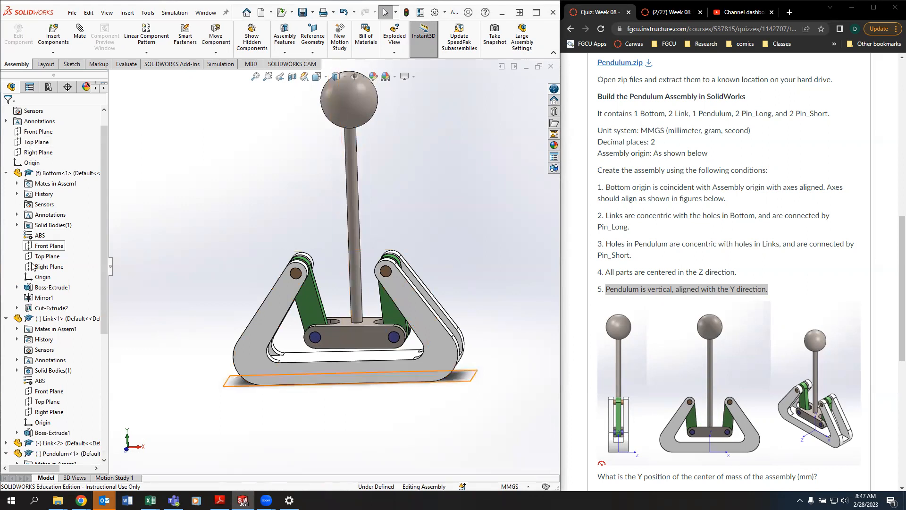
{"action": "left_click", "coordinate": [6, 172]}
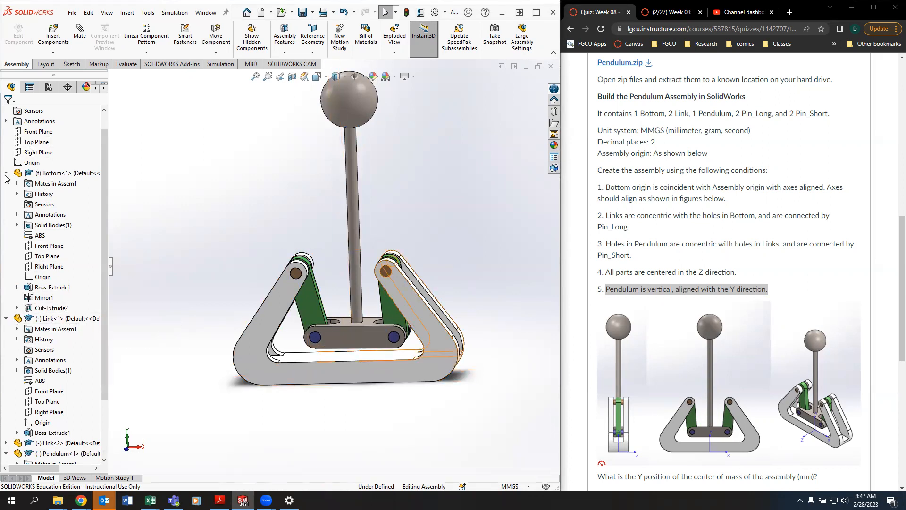
{"action": "left_click", "coordinate": [6, 183]}
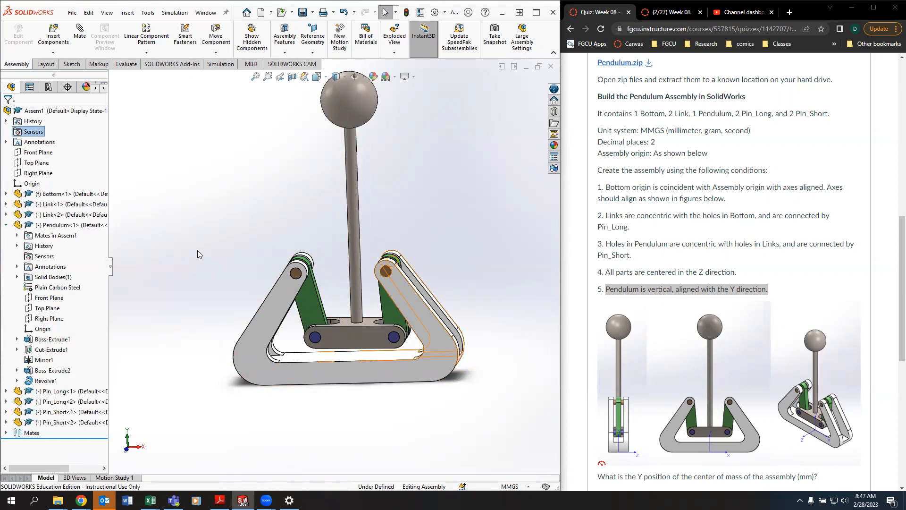
{"action": "left_click", "coordinate": [49, 318]}
{"action": "left_click", "coordinate": [38, 173], "text": "ctrl"}
{"action": "middle_click_drag", "start_coordinate": [196, 262], "coordinate": [137, 283]}
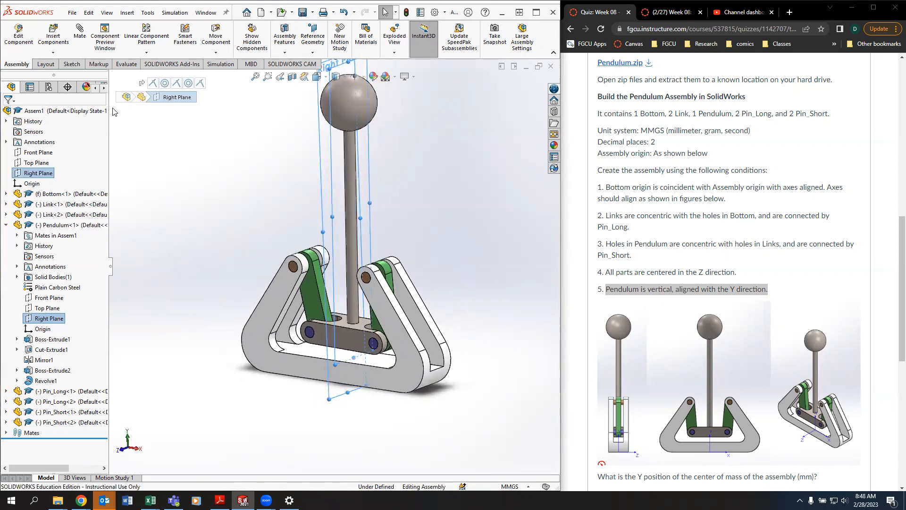
{"action": "left_click", "coordinate": [80, 37]}
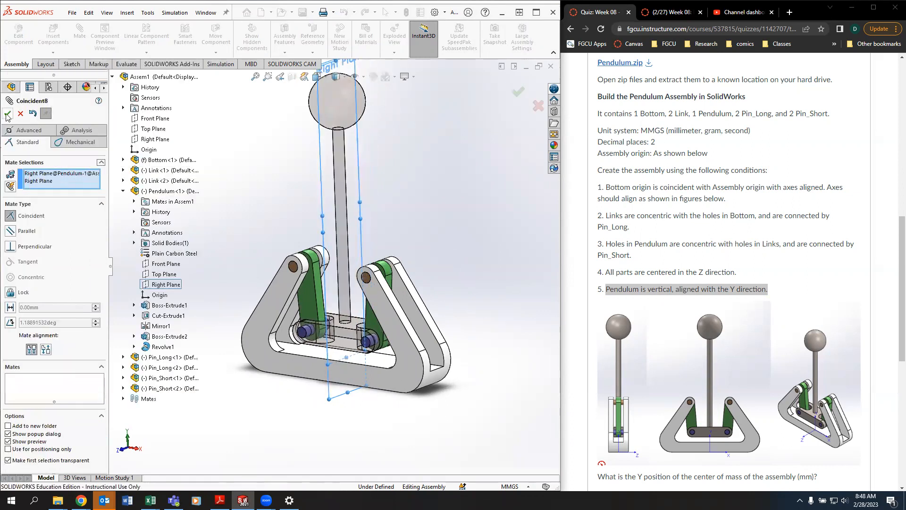
{"action": "left_click", "coordinate": [7, 114]}
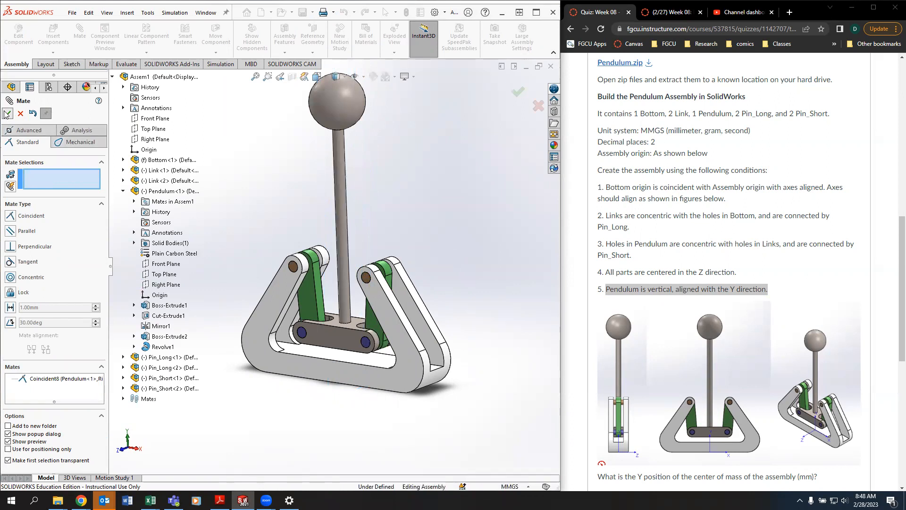
Finish mating and examine the constraint status of Bottom, the Links, Pendulum and Pin_Long<1>, looking closely at the long pin's hole
{"action": "left_click", "coordinate": [7, 114]}
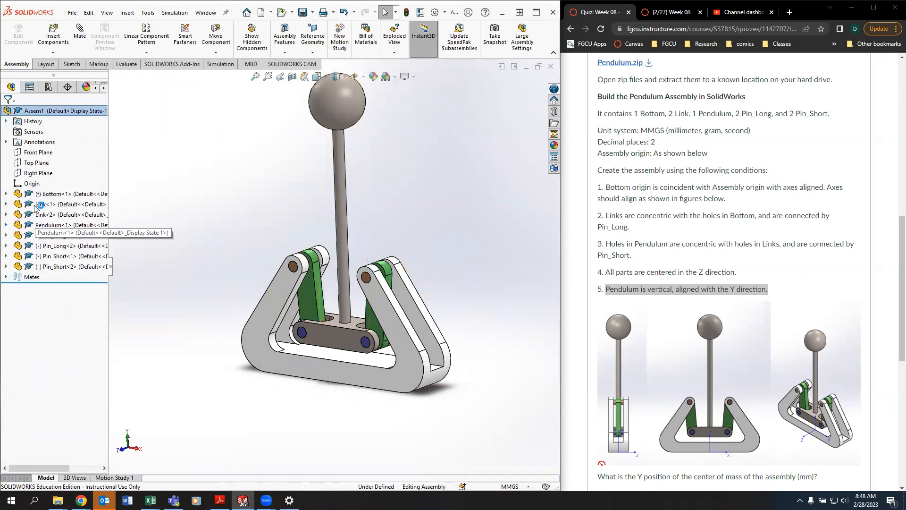
{"action": "left_click", "coordinate": [50, 194]}
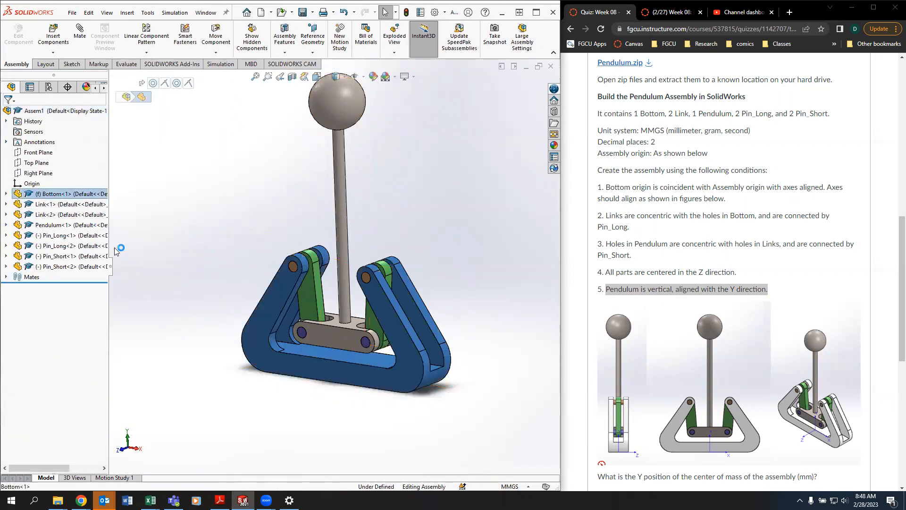
{"action": "left_click", "coordinate": [51, 205]}
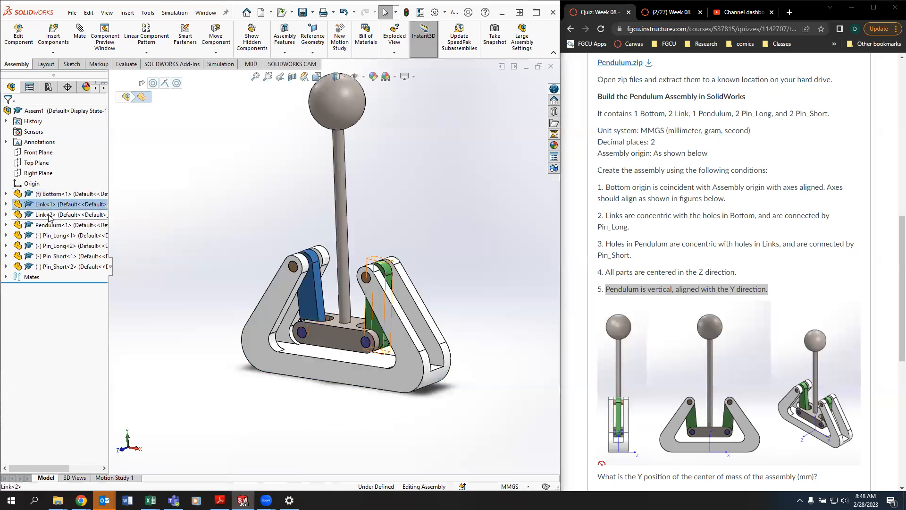
{"action": "left_click", "coordinate": [52, 215]}
{"action": "left_click_drag", "start_coordinate": [314, 309], "coordinate": [311, 312]}
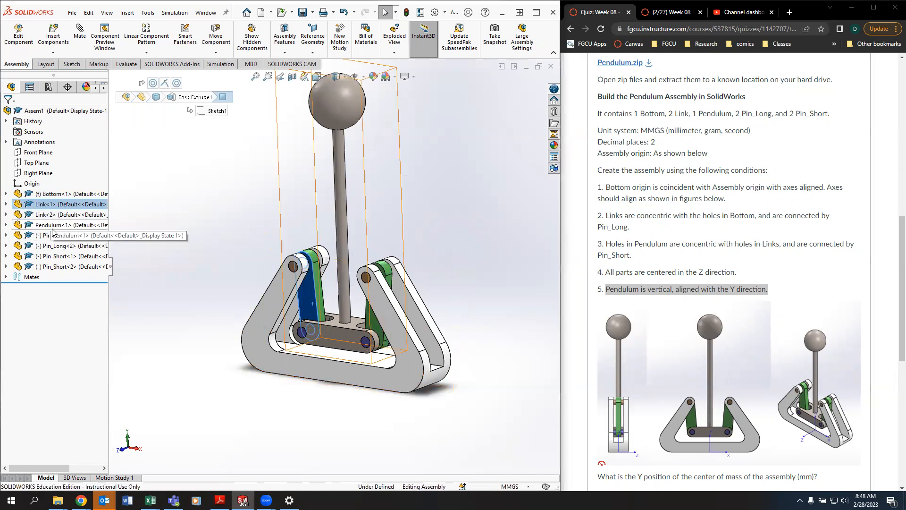
{"action": "left_click", "coordinate": [66, 225]}
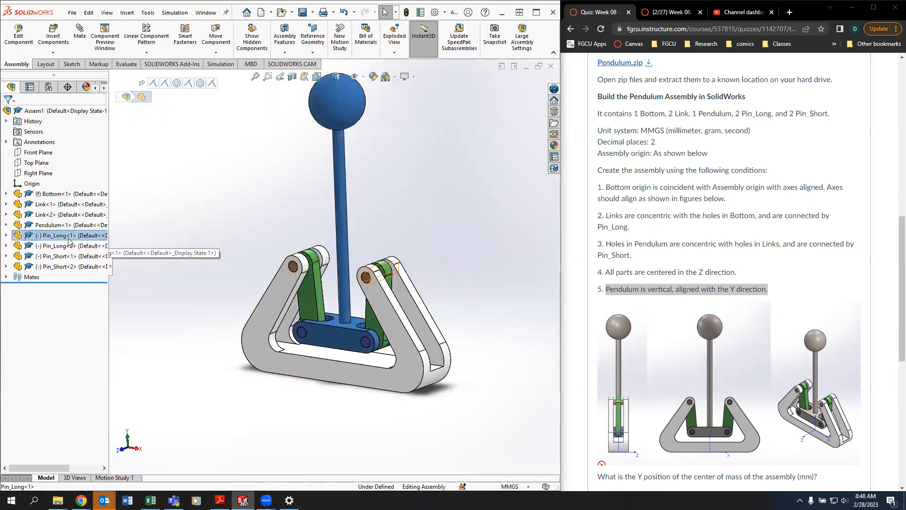
{"action": "left_click", "coordinate": [70, 235]}
{"action": "scroll", "coordinate": [276, 257], "scroll_direction": "down", "scroll_amount": 3}
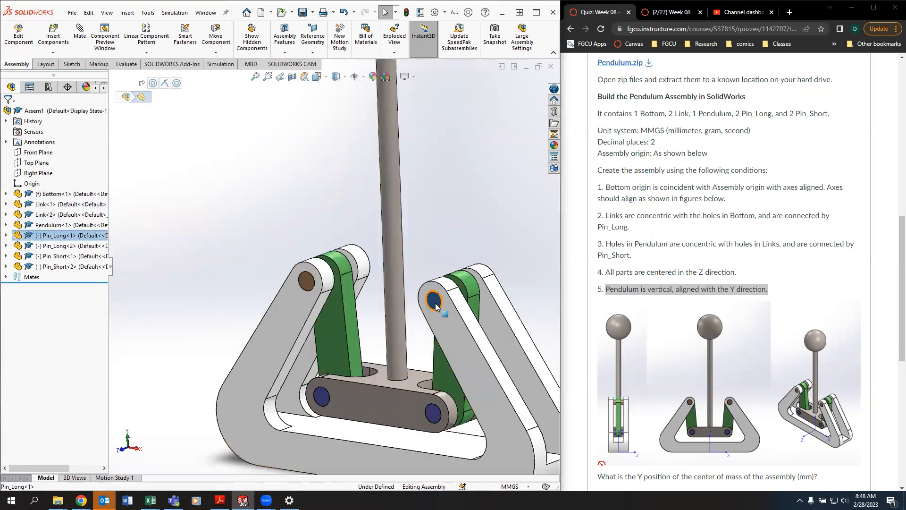
{"action": "scroll", "coordinate": [440, 324], "scroll_direction": "down", "scroll_amount": 5}
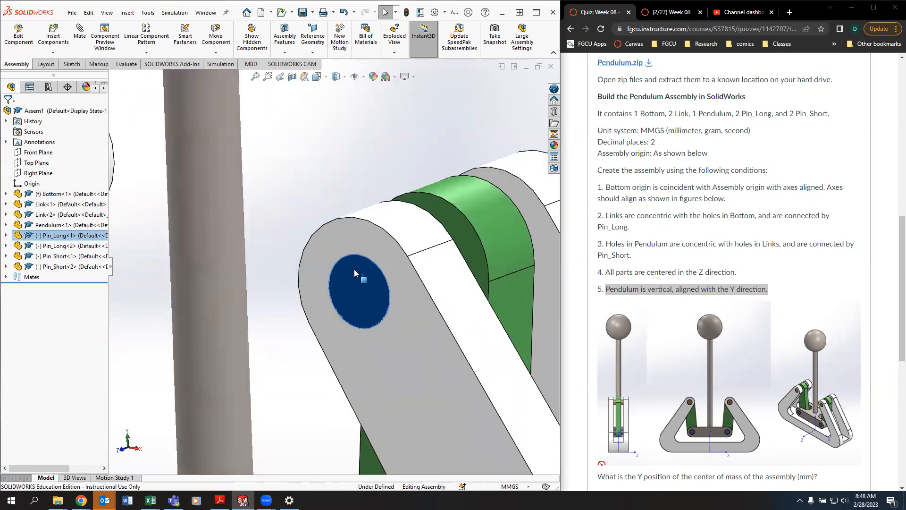
{"action": "scroll", "coordinate": [309, 306], "scroll_direction": "up", "scroll_amount": 5}
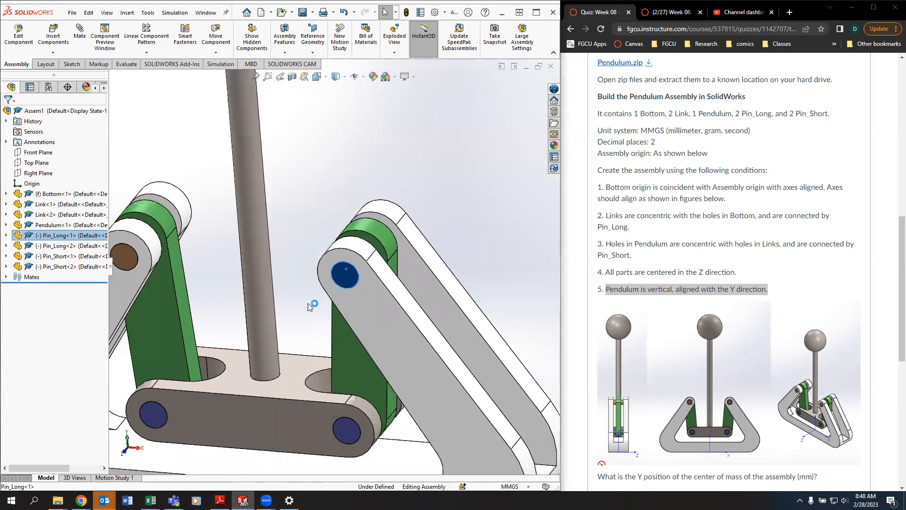
{"action": "scroll", "coordinate": [309, 306], "scroll_direction": "up", "scroll_amount": 5}
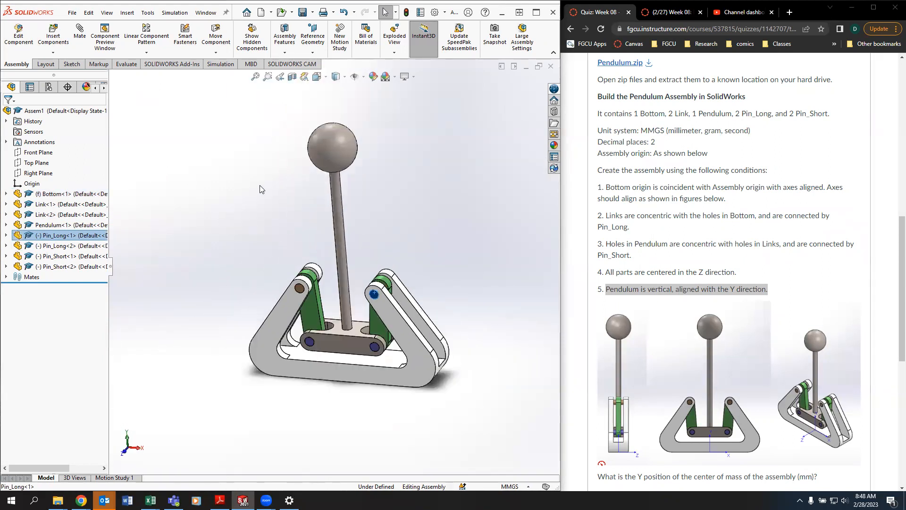
{"action": "left_click", "coordinate": [260, 189]}
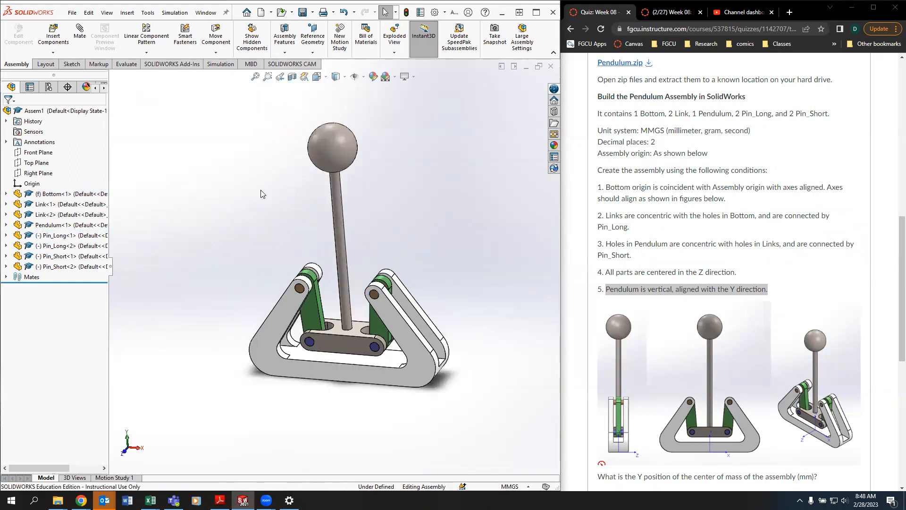
Rebuild the assembly, evaluate its mass properties, and answer the quiz's Y center of mass question with 133.50
{"action": "scroll", "coordinate": [674, 286], "scroll_direction": "down", "scroll_amount": 2}
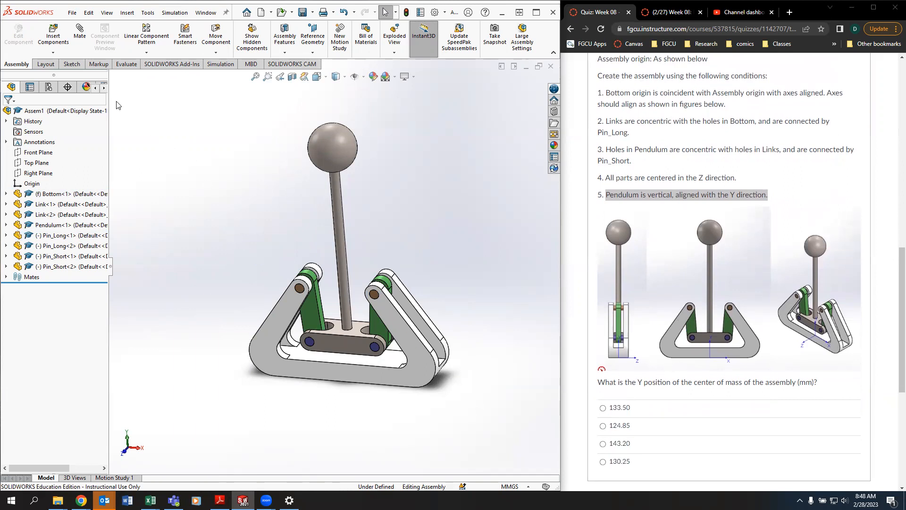
{"action": "left_click", "coordinate": [126, 65]}
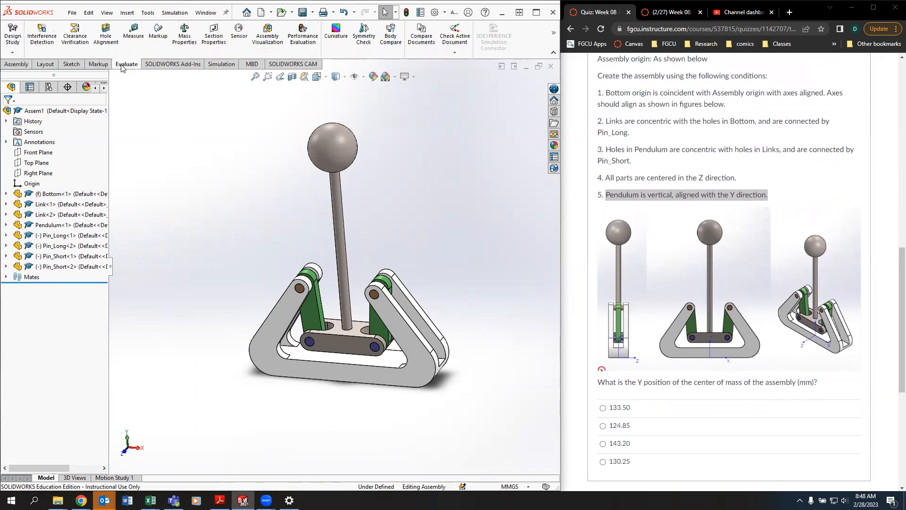
{"action": "left_click", "coordinate": [184, 42]}
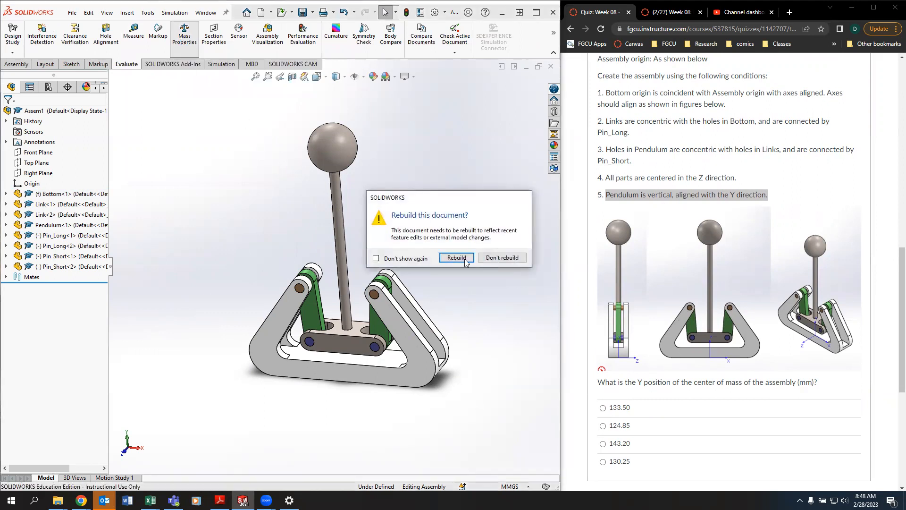
{"action": "left_click", "coordinate": [456, 257]}
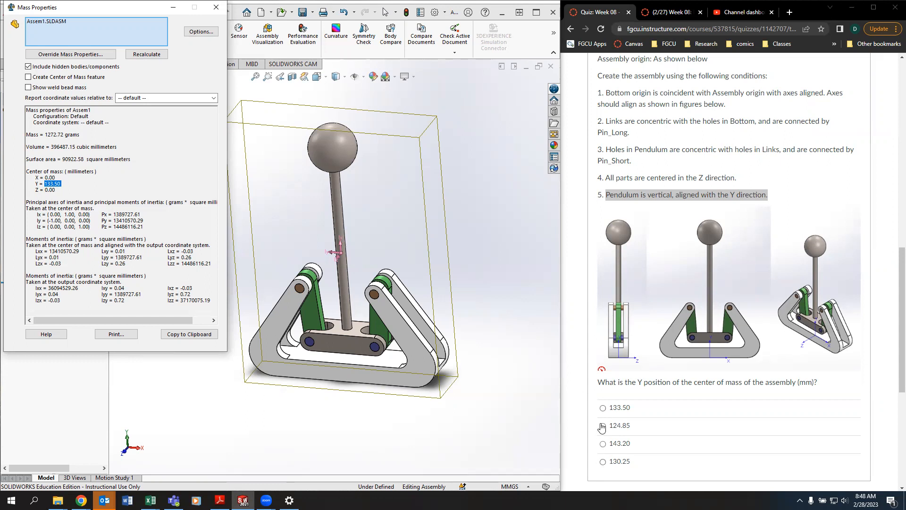
{"action": "left_click", "coordinate": [603, 408]}
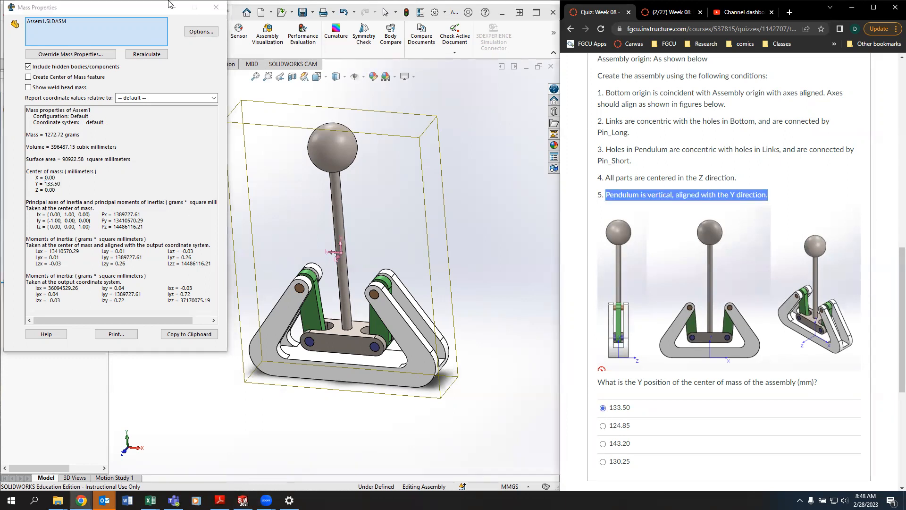
{"action": "left_click", "coordinate": [215, 7]}
Advance the quiz to Question 7 and mark its first condition about removing the Pendulum's vertical constraint
{"action": "scroll", "coordinate": [761, 273], "scroll_direction": "down", "scroll_amount": 2}
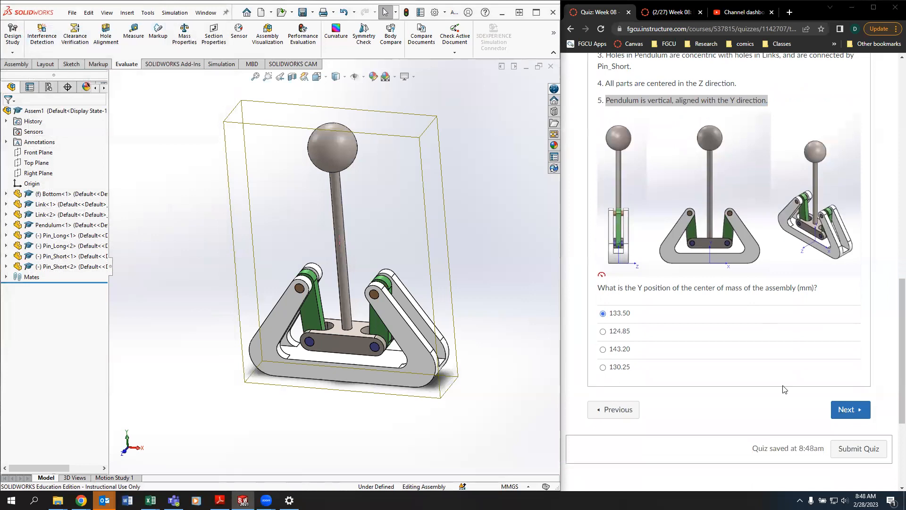
{"action": "left_click", "coordinate": [845, 420]}
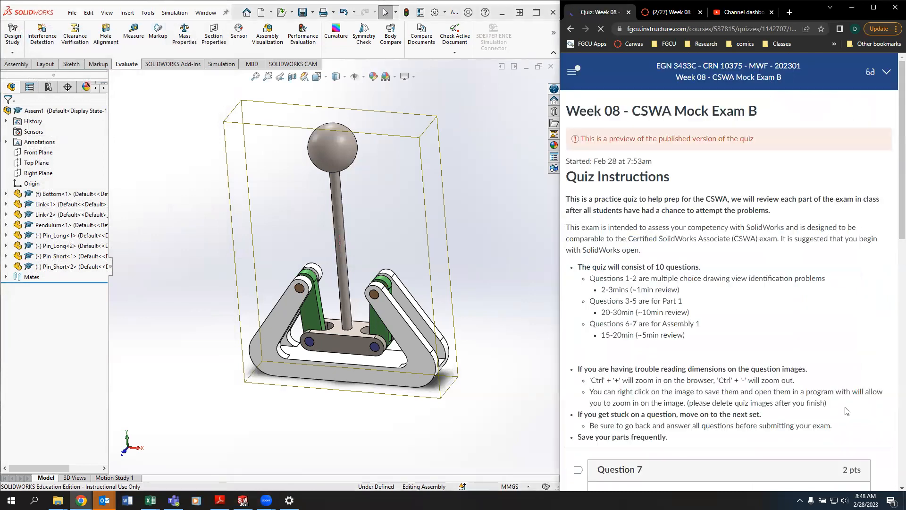
{"action": "scroll", "coordinate": [839, 376], "scroll_direction": "down", "scroll_amount": 8}
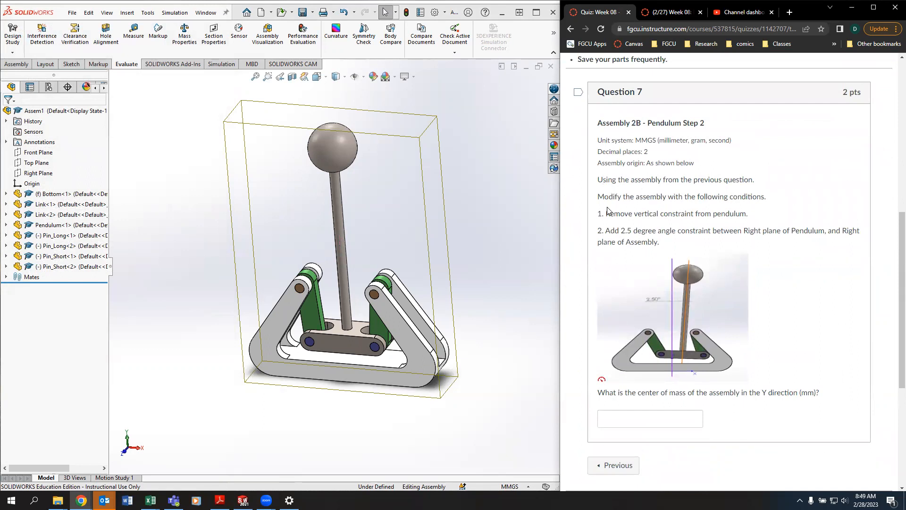
{"action": "left_click_drag", "start_coordinate": [610, 216], "coordinate": [769, 217]}
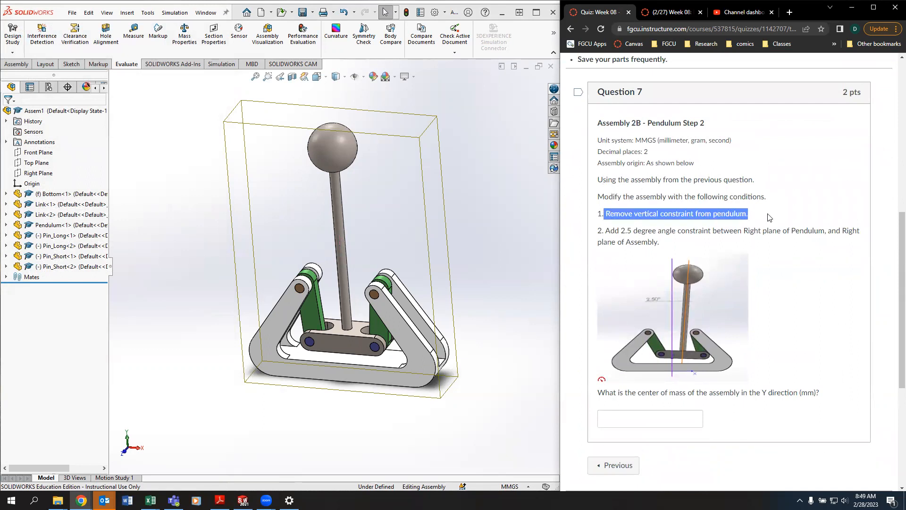
Suppress the coincident mate between the Pendulum's and the assembly's Right Planes, and move the Pendulum to check its freedom
{"action": "left_click", "coordinate": [6, 277]}
{"action": "left_click", "coordinate": [65, 443]}
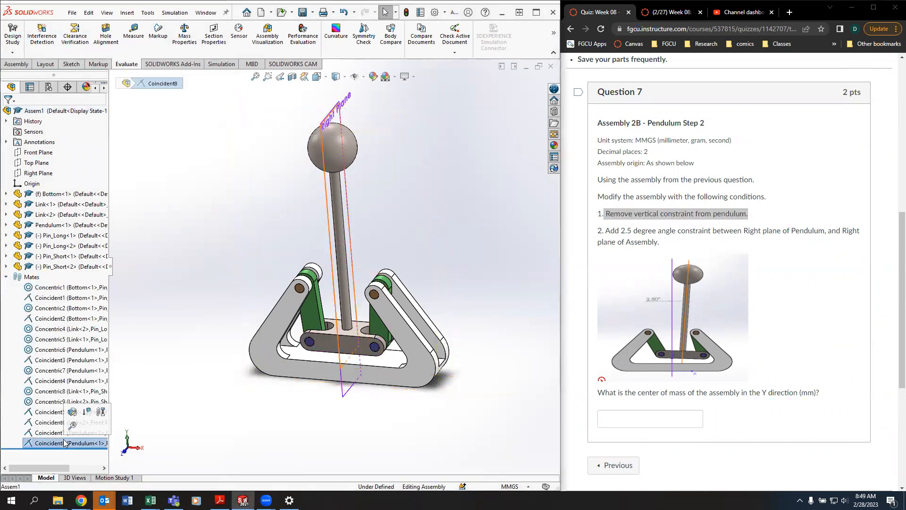
{"action": "middle_click_drag", "start_coordinate": [220, 376], "coordinate": [191, 358]}
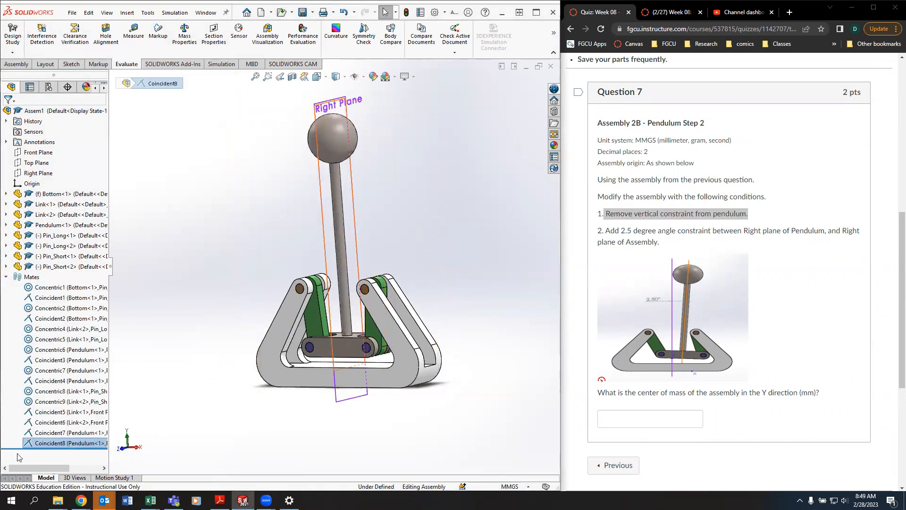
{"action": "right_click", "coordinate": [37, 443]}
{"action": "left_click", "coordinate": [69, 304]}
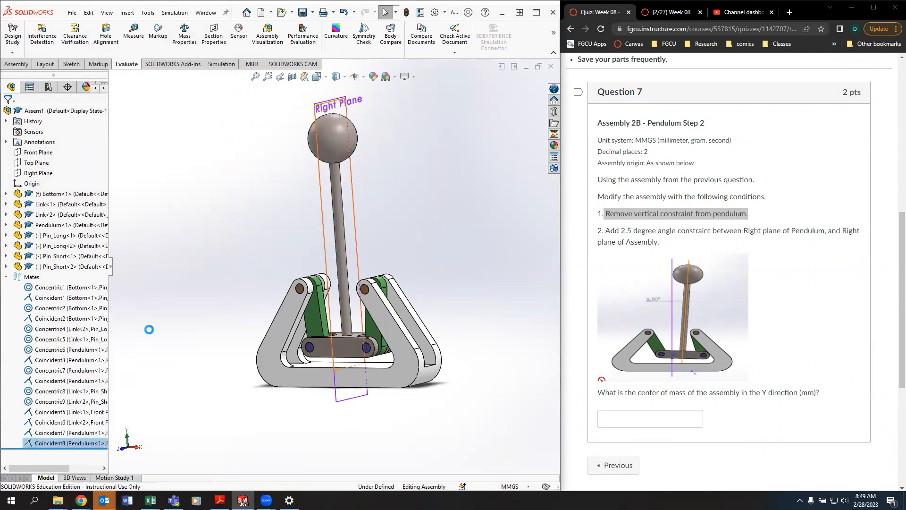
{"action": "left_click_drag", "start_coordinate": [345, 207], "coordinate": [343, 236]}
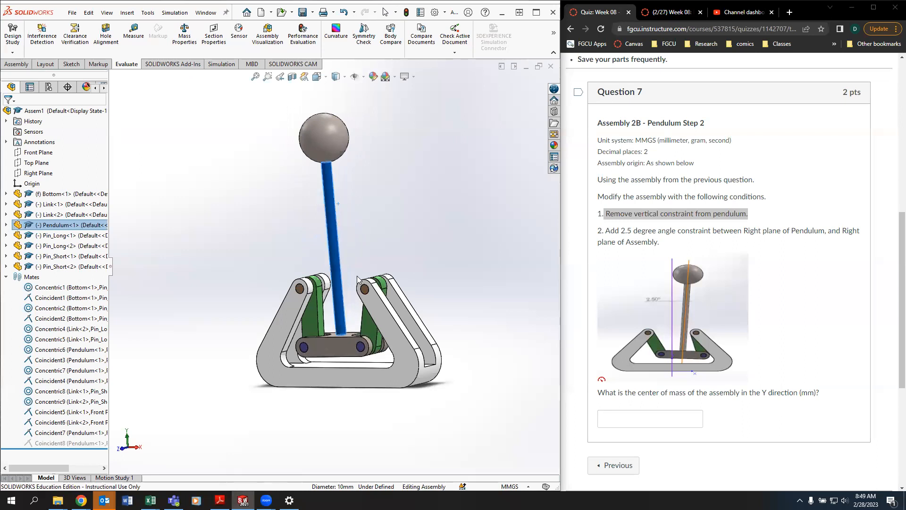
Following condition 2, set up a 2.5 degree angle mate between the assembly's Right Plane and the Pendulum's Right Plane
{"action": "left_click_drag", "start_coordinate": [616, 230], "coordinate": [669, 246]}
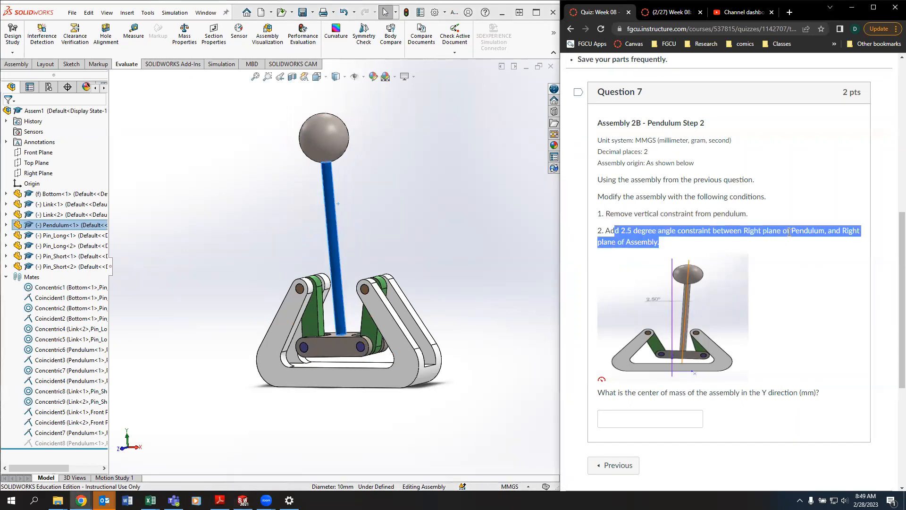
{"action": "left_click", "coordinate": [748, 232]}
{"action": "left_click_drag", "start_coordinate": [744, 231], "coordinate": [840, 246]}
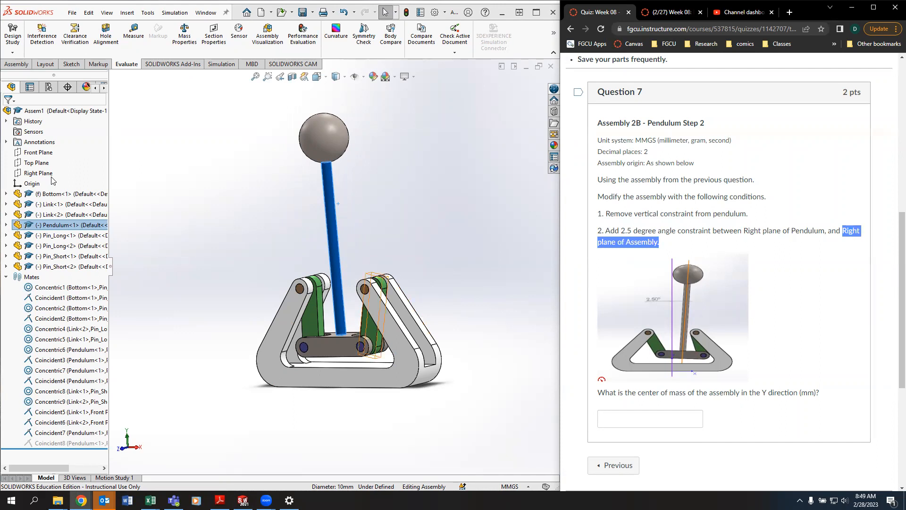
{"action": "left_click", "coordinate": [132, 150]}
{"action": "left_click", "coordinate": [39, 174]}
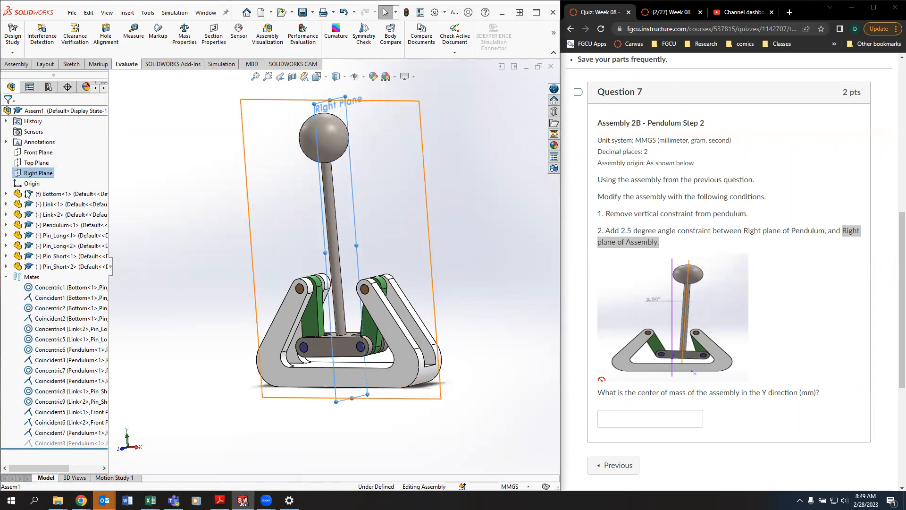
{"action": "left_click", "coordinate": [6, 226]}
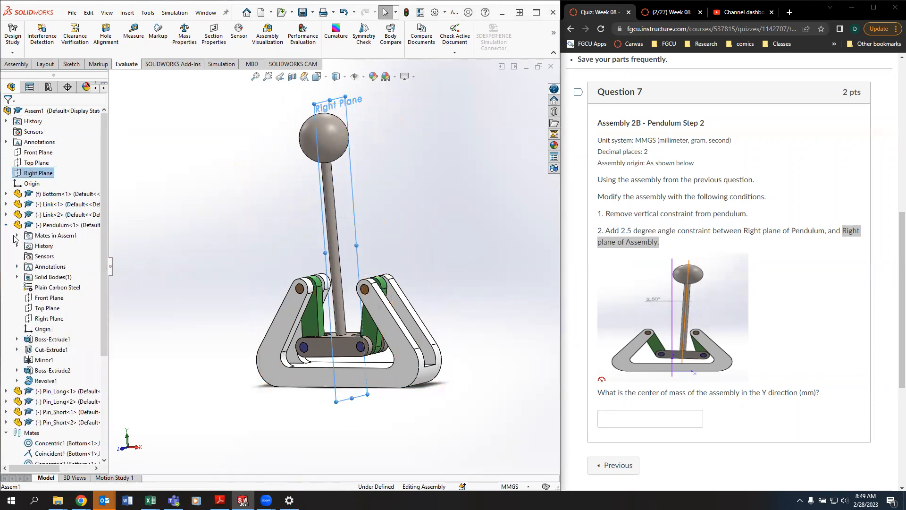
{"action": "left_click", "coordinate": [49, 319], "text": "ctrl"}
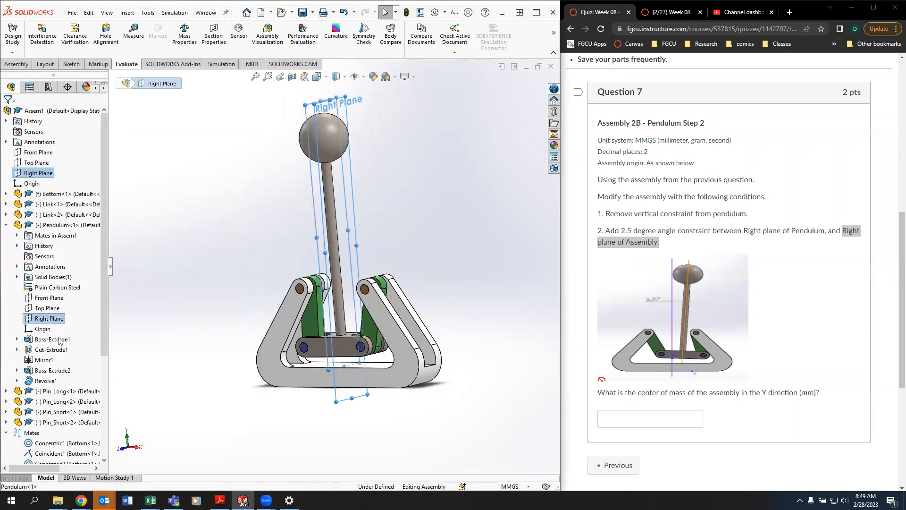
{"action": "left_click", "coordinate": [16, 64]}
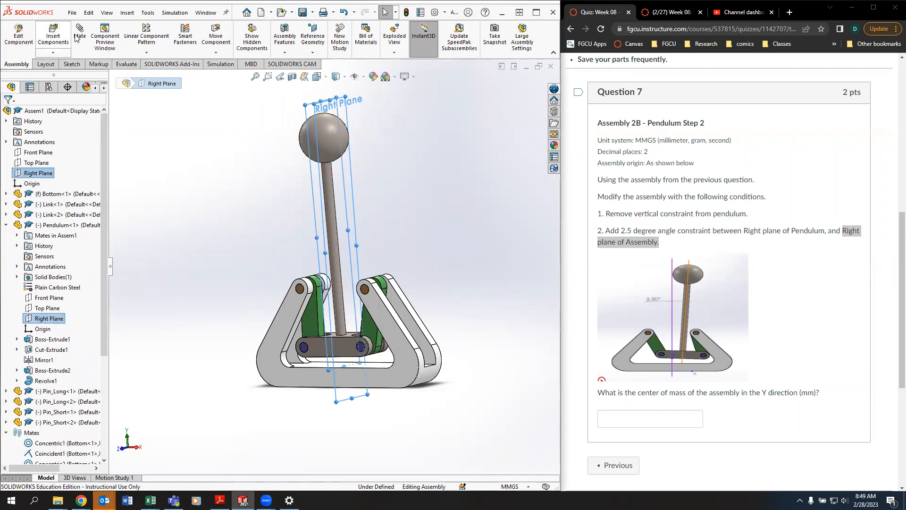
{"action": "left_click", "coordinate": [78, 37]}
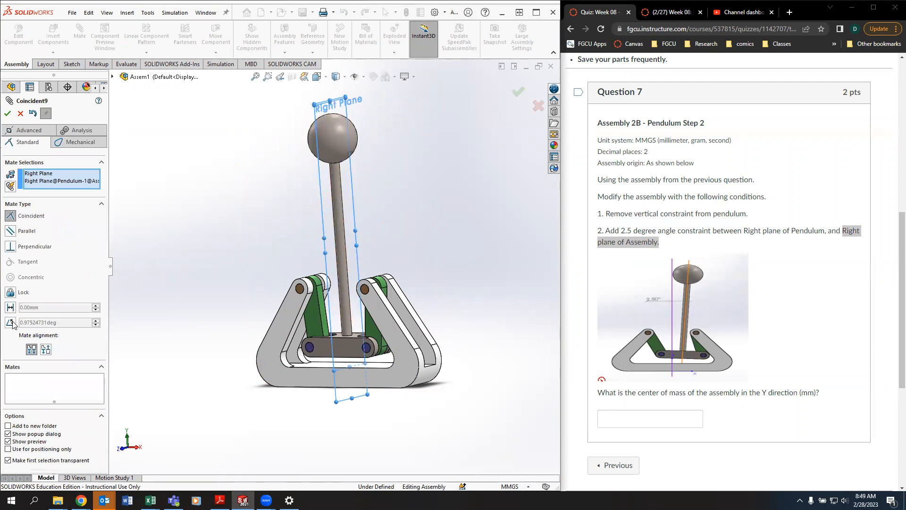
{"action": "left_click", "coordinate": [11, 323]}
{"action": "type", "text": "2.5"}
{"action": "key", "text": "Return"}
Flip the angle mate's dimension so the Pendulum leans the same way as in the quiz figure, and finish mating
{"action": "middle_click_drag", "start_coordinate": [194, 277], "coordinate": [221, 271]}
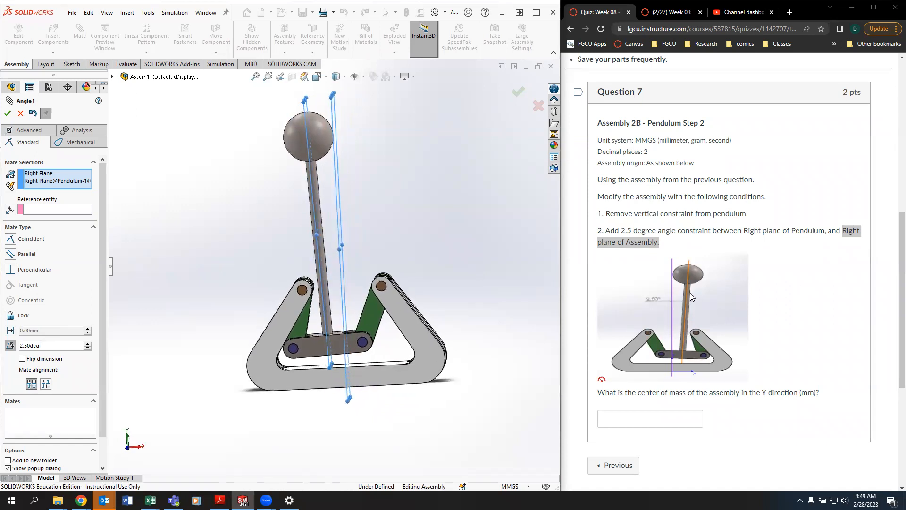
{"action": "left_click", "coordinate": [22, 359]}
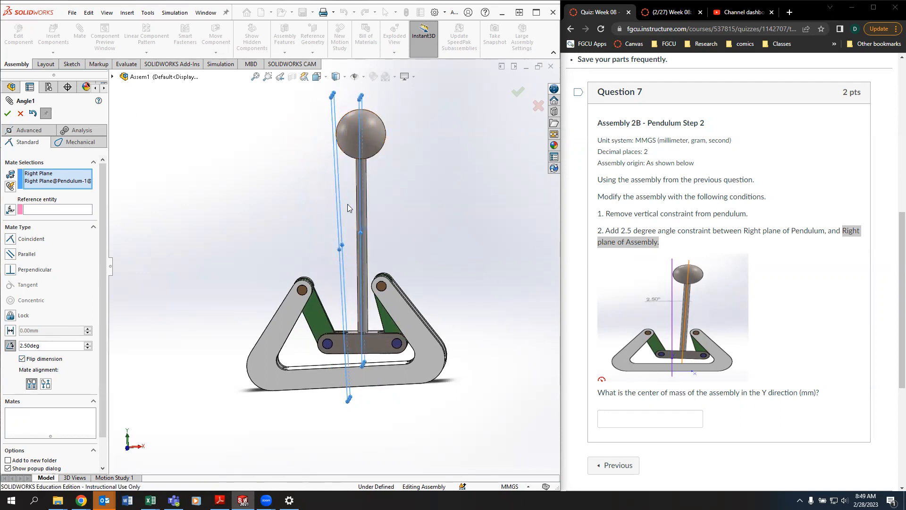
{"action": "left_click", "coordinate": [8, 114]}
{"action": "middle_click_drag", "start_coordinate": [287, 219], "coordinate": [299, 211]}
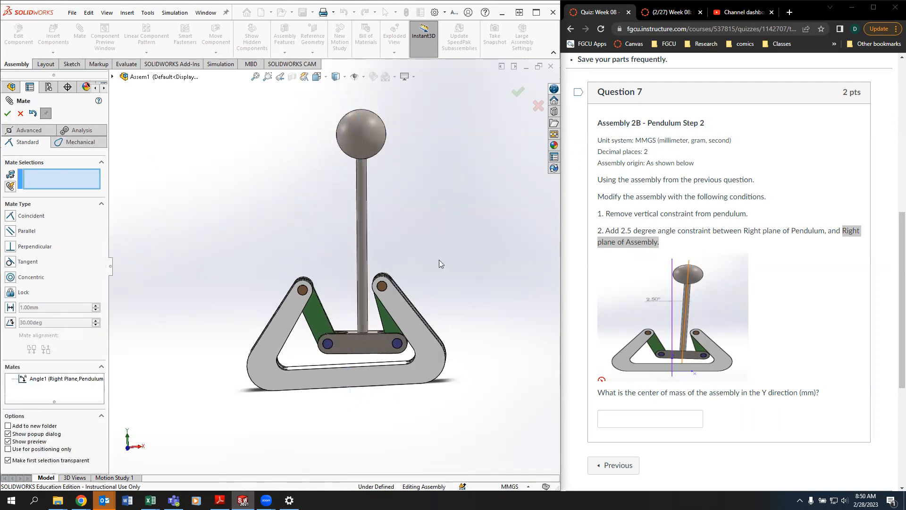
{"action": "left_click", "coordinate": [7, 113]}
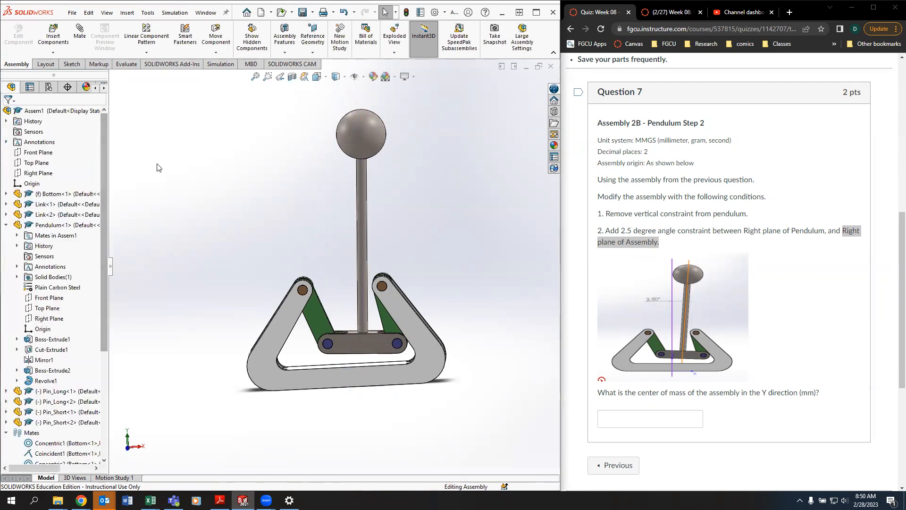
Evaluate the modified assembly's mass properties and enter 135.38 as the Question 7 answer for the Y center of mass
{"action": "left_click", "coordinate": [127, 64]}
{"action": "left_click", "coordinate": [188, 34]}
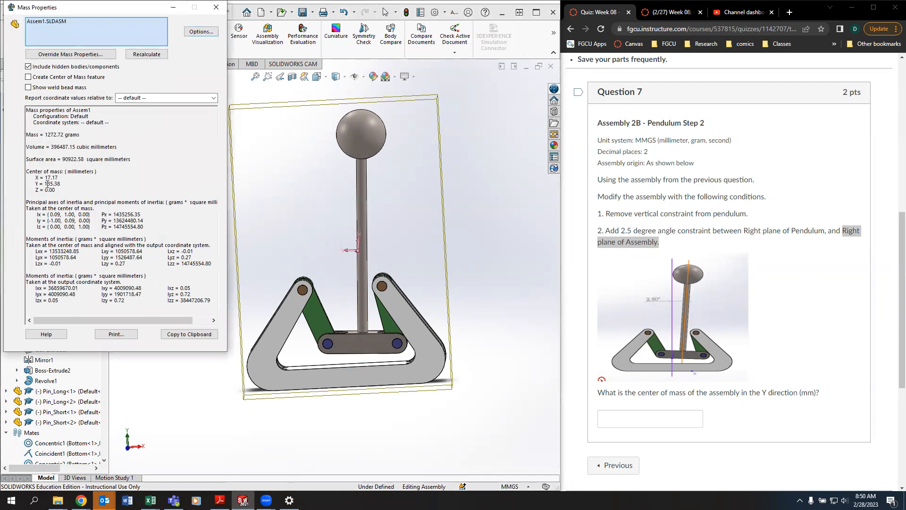
{"action": "left_click_drag", "start_coordinate": [45, 184], "coordinate": [62, 184]}
{"action": "left_click", "coordinate": [661, 422]}
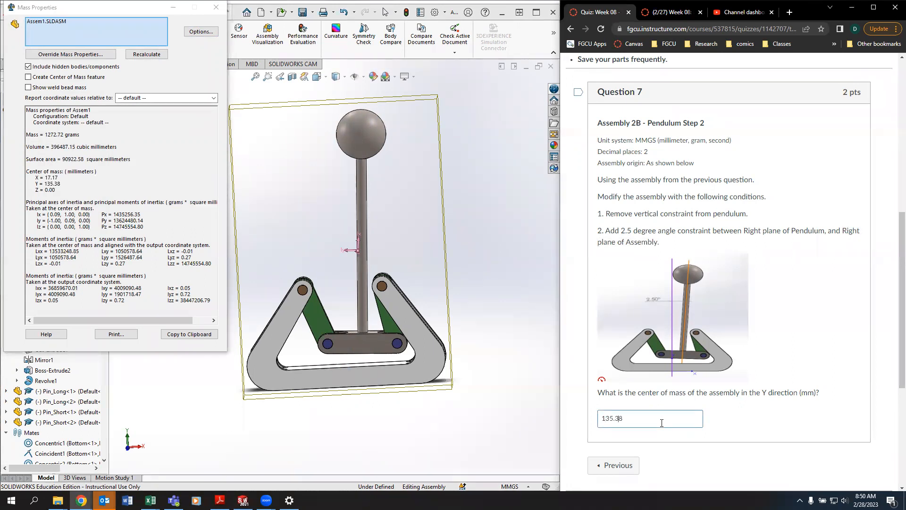
{"action": "left_click", "coordinate": [217, 18]}
Compare the mass properties of the Pendulum alone with those of the whole assembly
{"action": "left_click", "coordinate": [364, 231]}
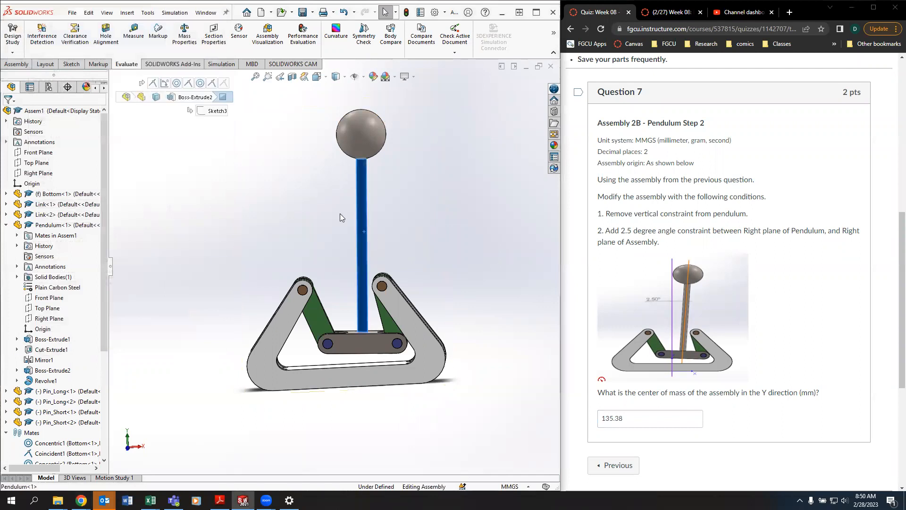
{"action": "left_click", "coordinate": [184, 35]}
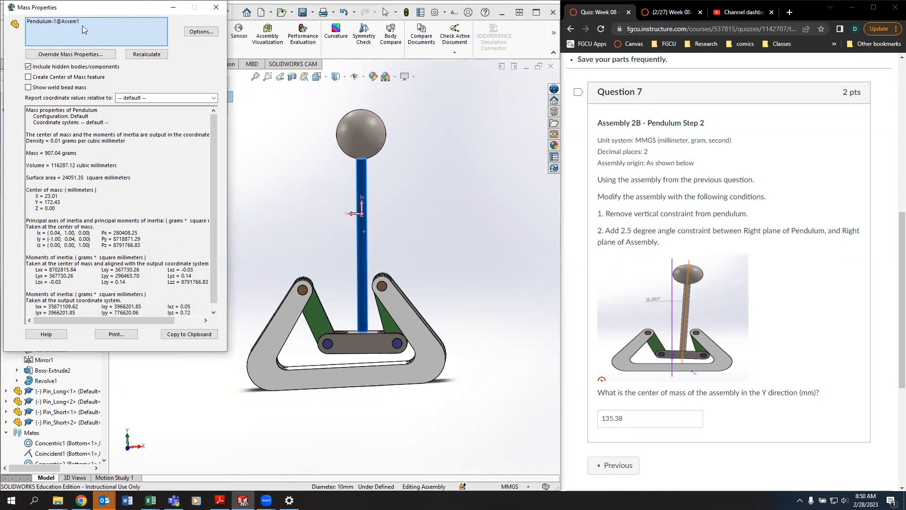
{"action": "left_click", "coordinate": [216, 7]}
{"action": "left_click", "coordinate": [187, 35]}
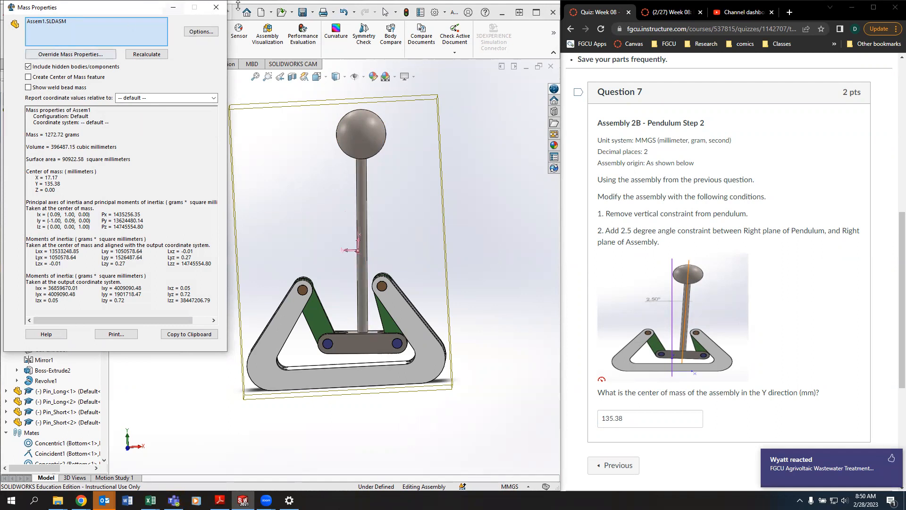
{"action": "left_click", "coordinate": [216, 7]}
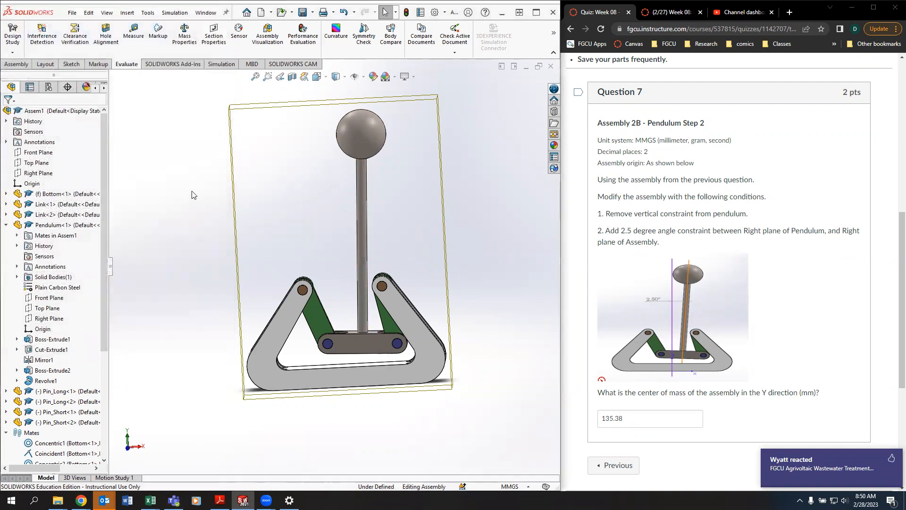